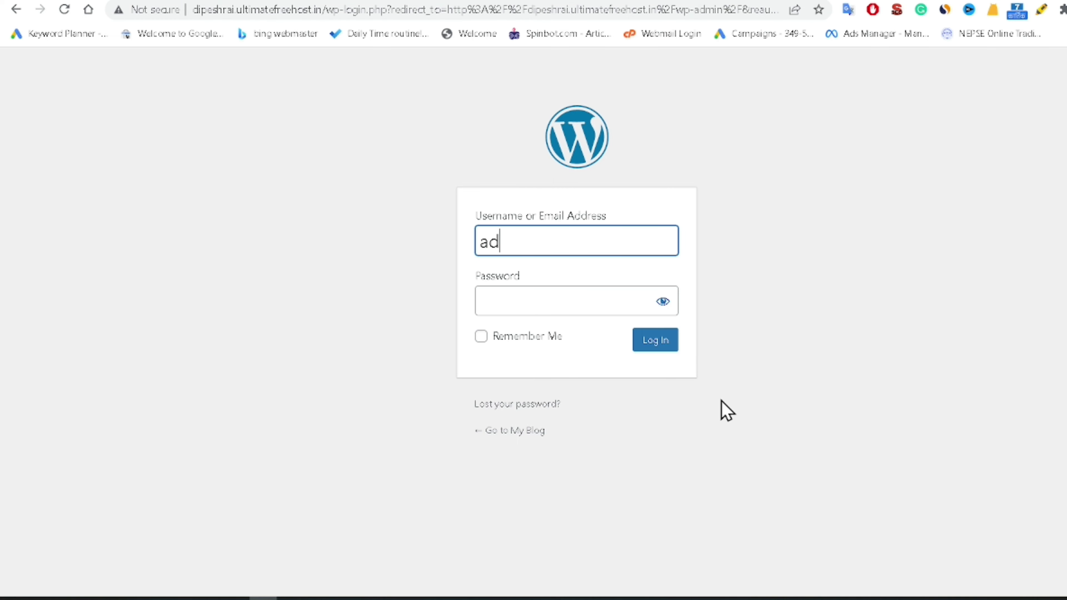
Log in to the WordPress admin with the admin username and password
key("Tab")
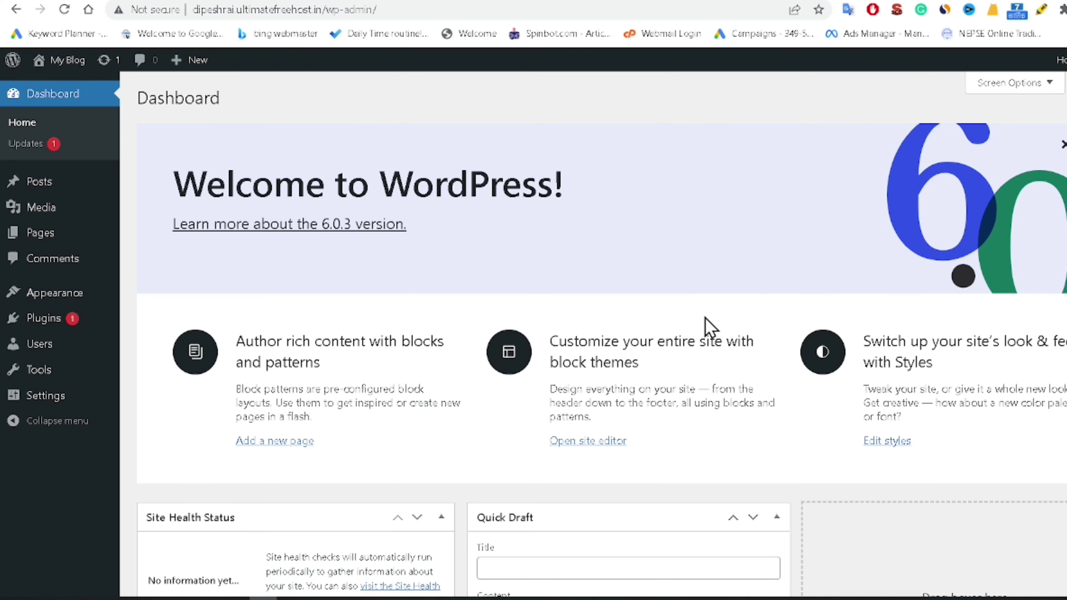
Search the plugin directory for 'elementor', then install and activate Elementor Website Builder
scroll(707, 326, "down", 6)
scroll(526, 329, "up", 6)
mouse_move(42, 321)
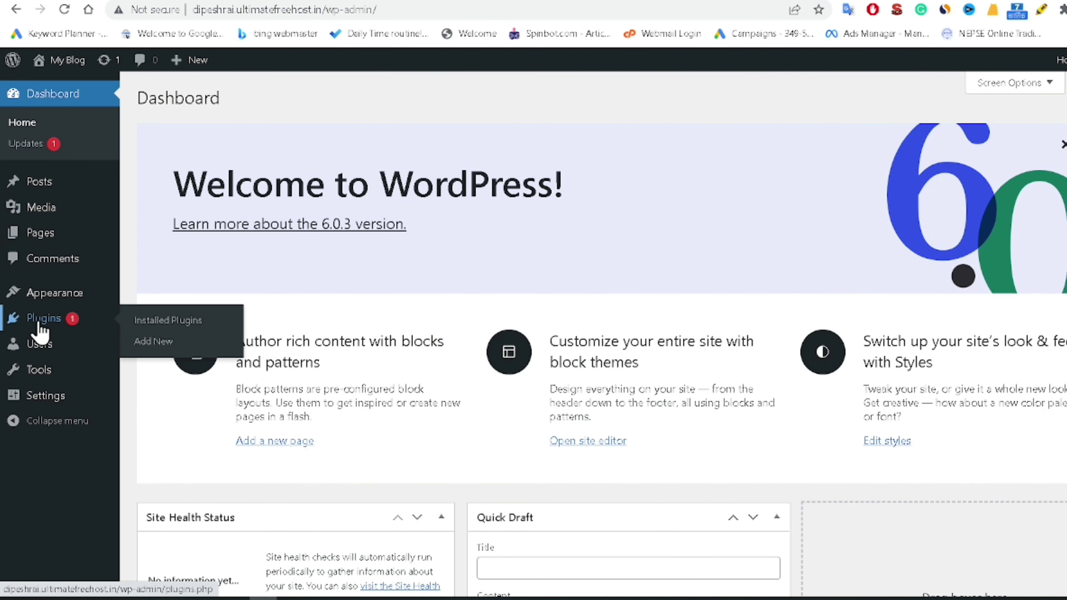
left_click(162, 343)
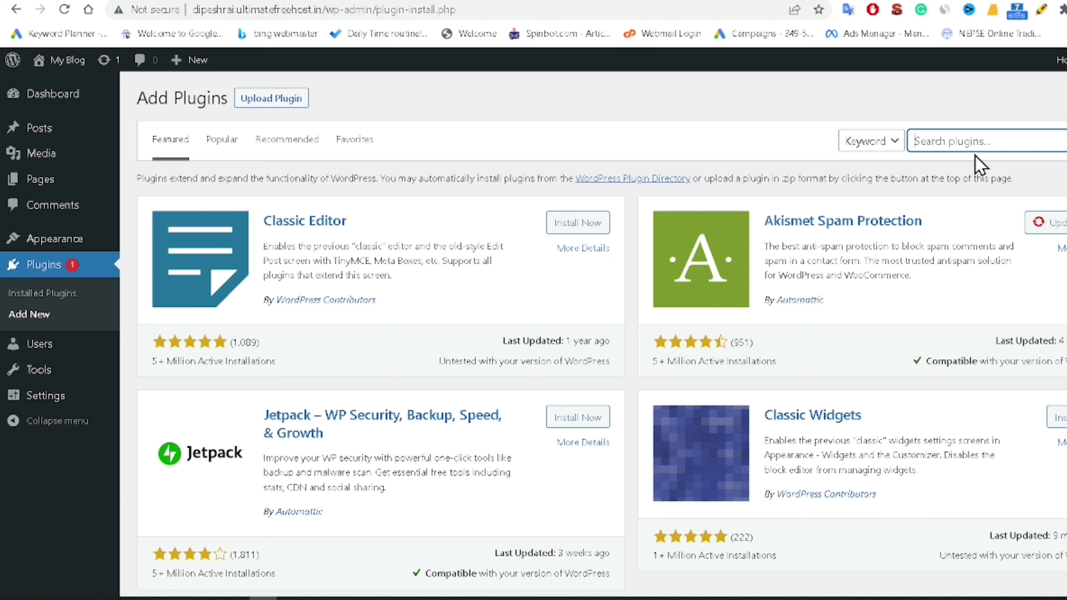
type("elementor")
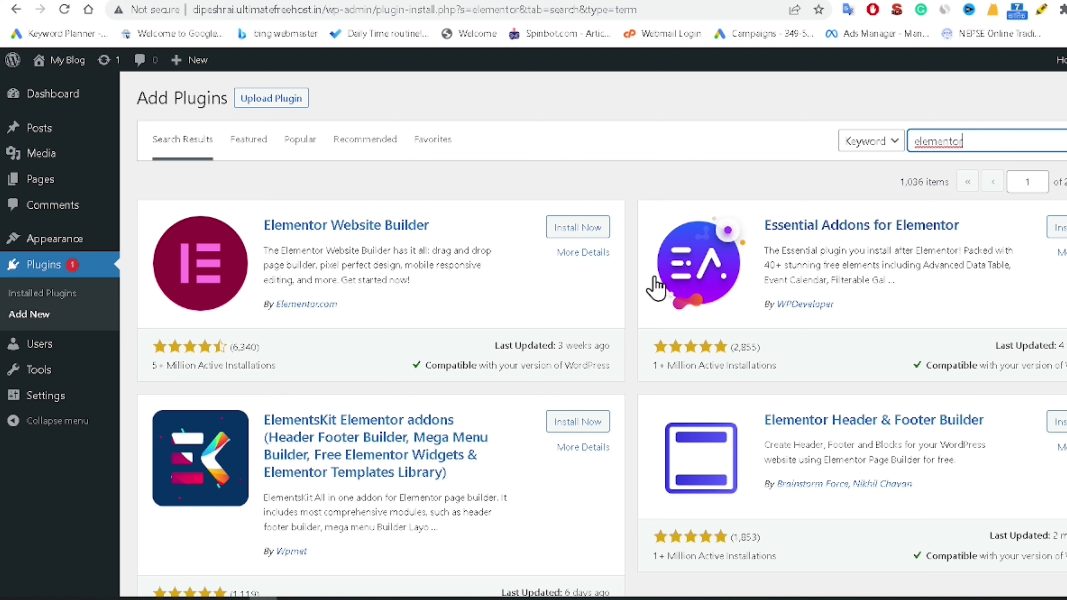
left_click(572, 237)
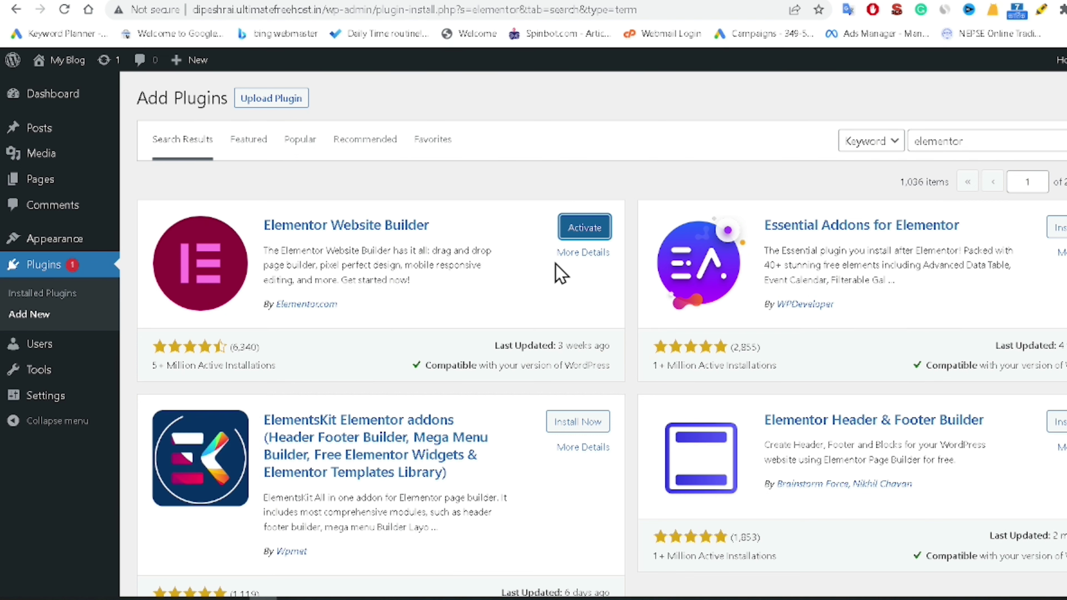
left_click(580, 237)
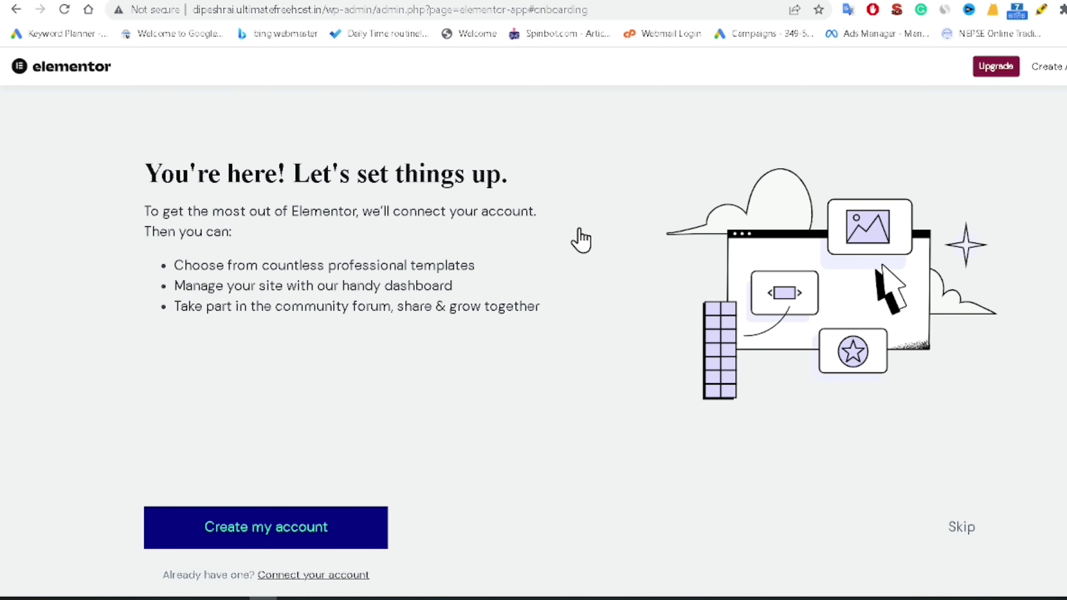
Skip connecting an Elementor account and skip installing the Hello theme
scroll(581, 240, "down", 1)
scroll(342, 515, "up", 1)
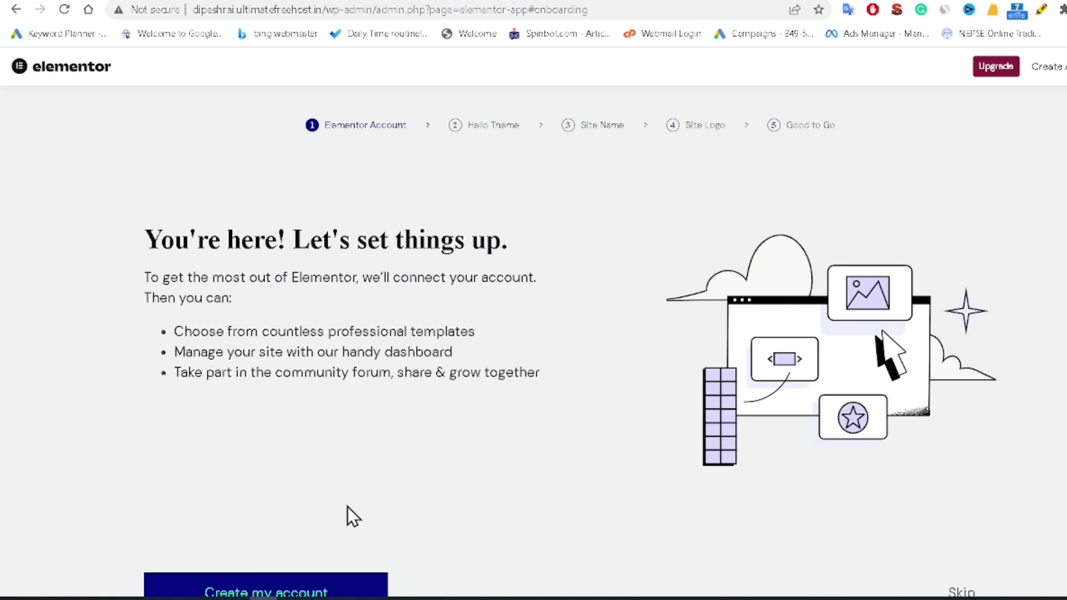
scroll(347, 507, "down", 1)
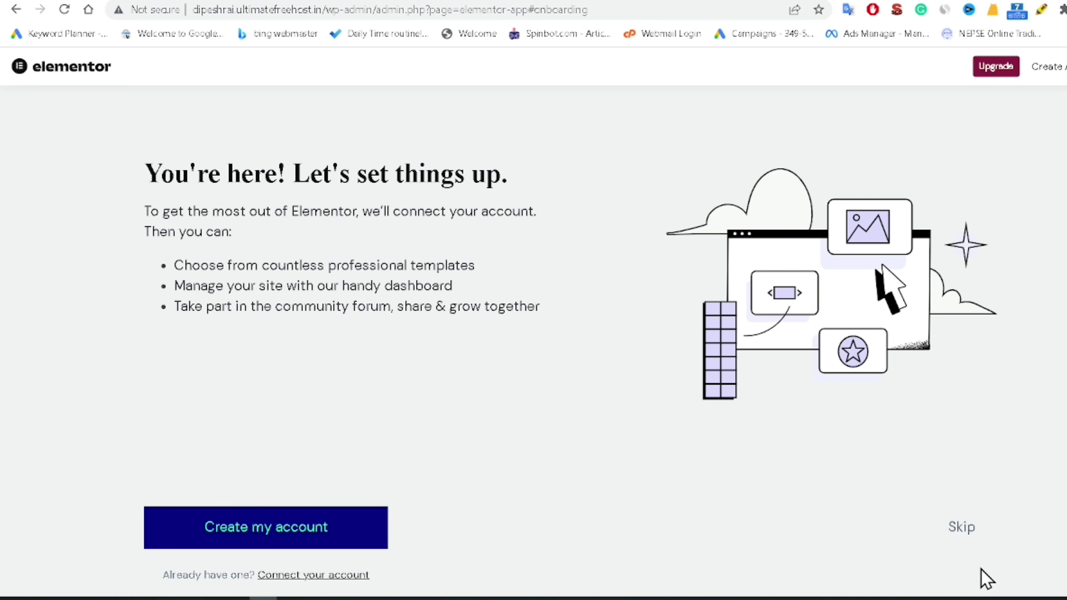
left_click(966, 534)
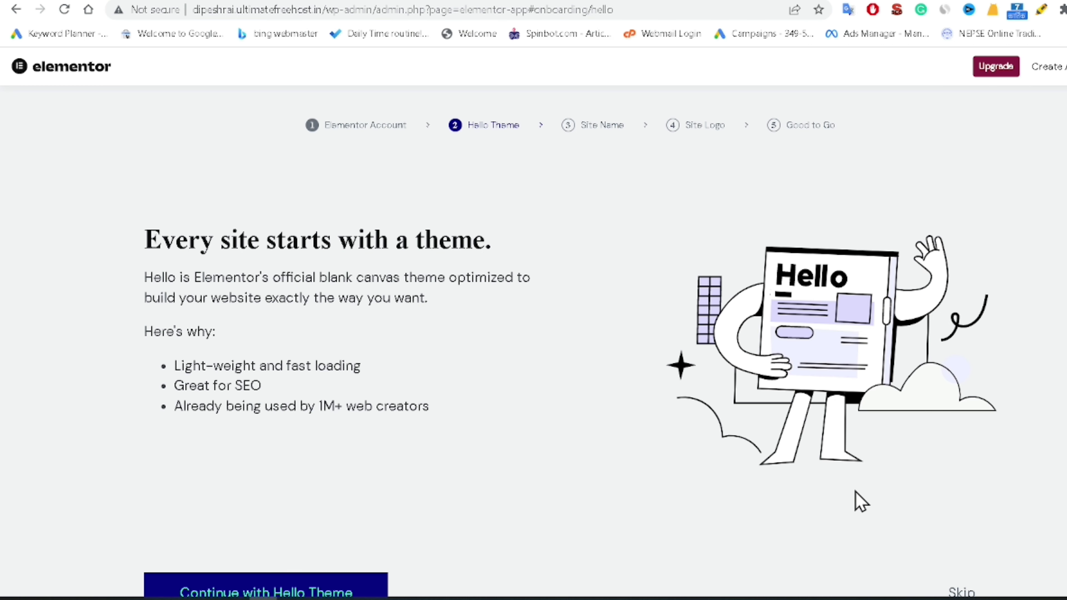
scroll(859, 500, "down", 2)
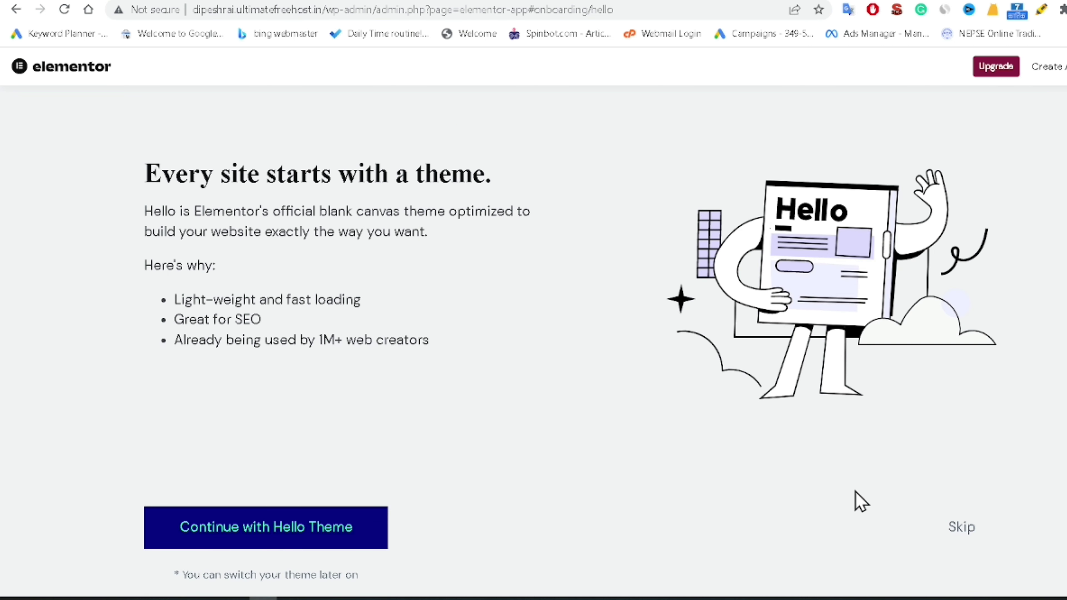
left_click(961, 537)
Rename the site from 'My Blog' to 'demo website' and continue
scroll(523, 429, "down", 2)
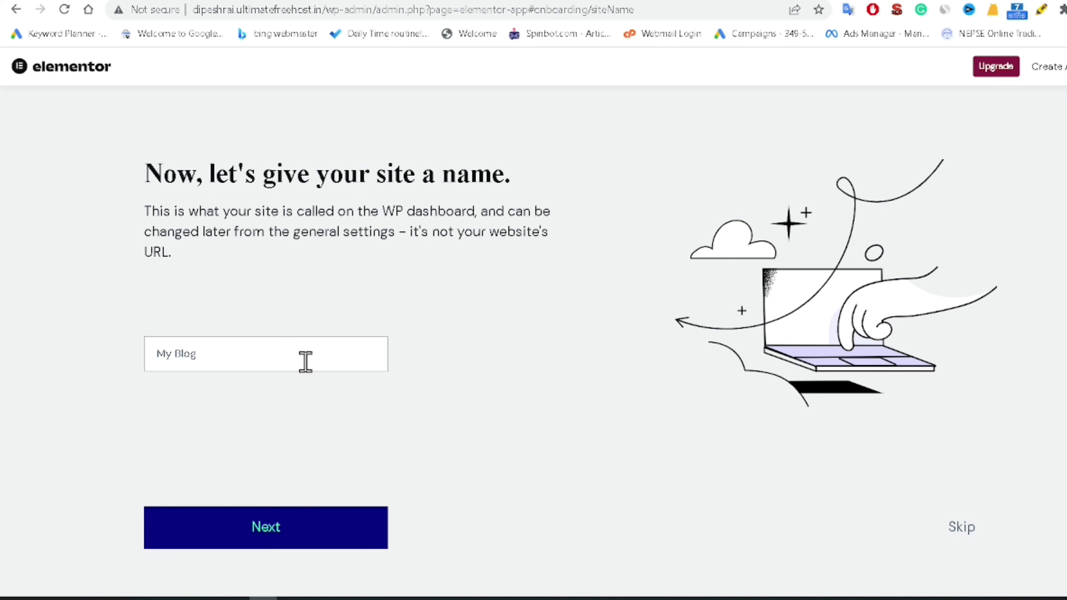
left_click_drag(306, 362, 2, 370)
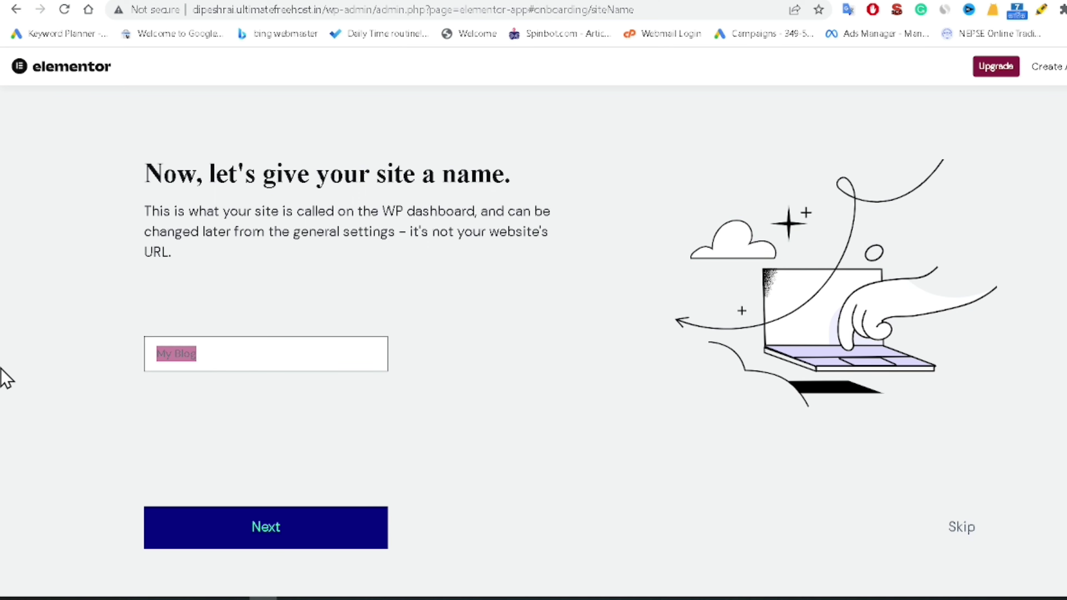
type("demo website")
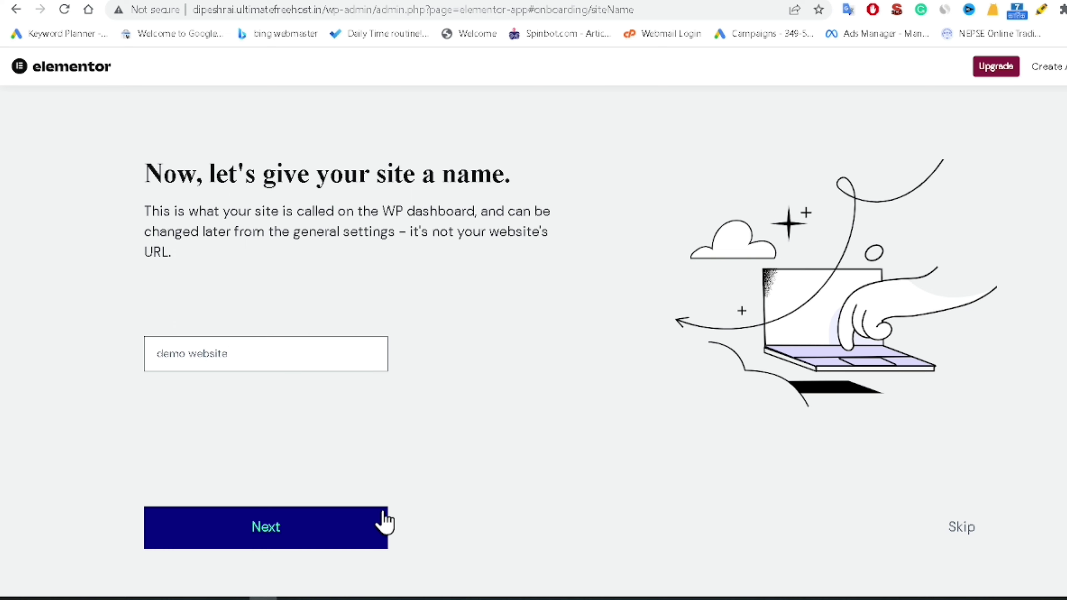
left_click(376, 542)
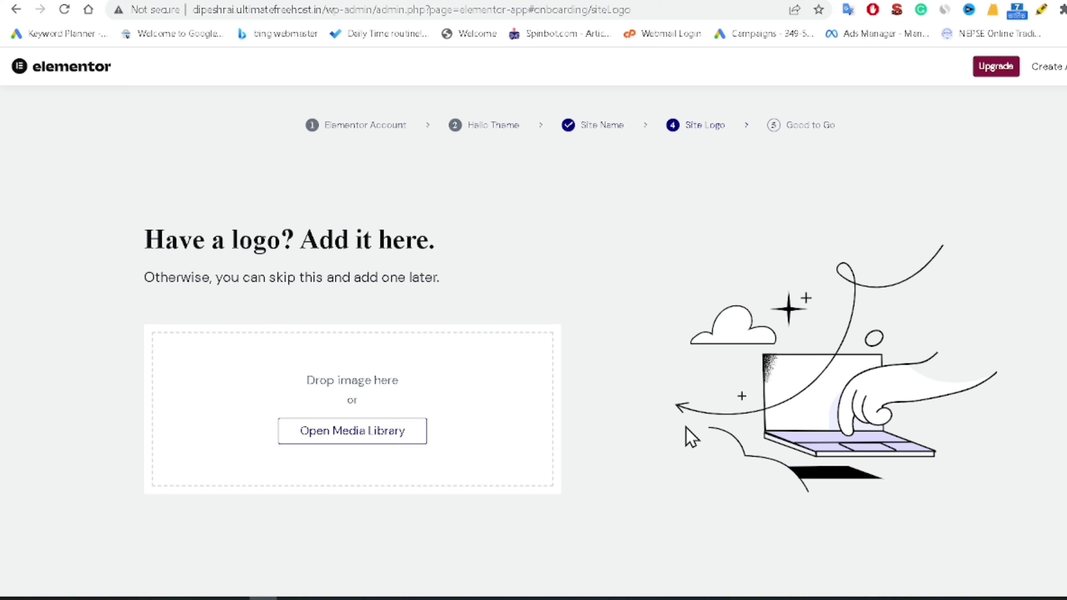
Skip the site logo step, leaving no logo set
scroll(689, 436, "down", 2)
left_click(965, 566)
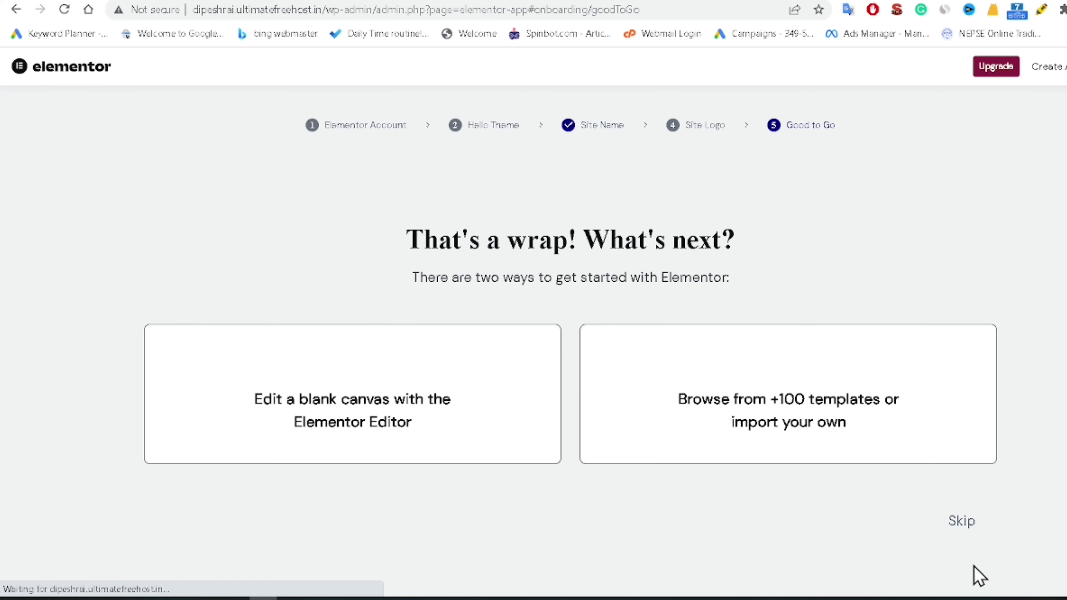
scroll(705, 422, "down", 2)
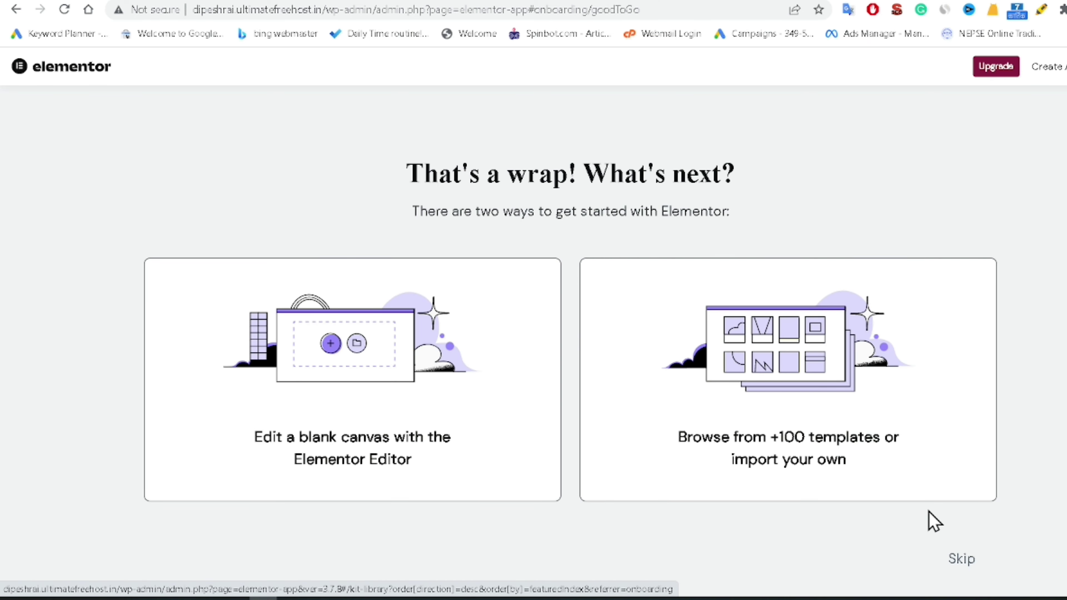
Skip the 'That's a wrap!' screen to open Elementor #7 and browse the widget panel
left_click(966, 565)
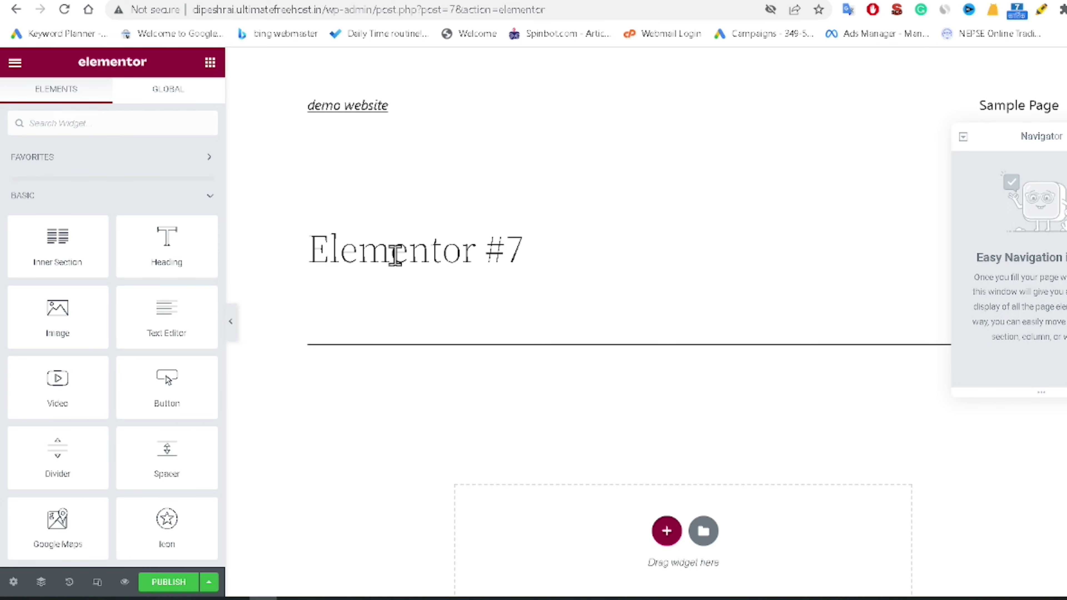
scroll(96, 317, "down", 10)
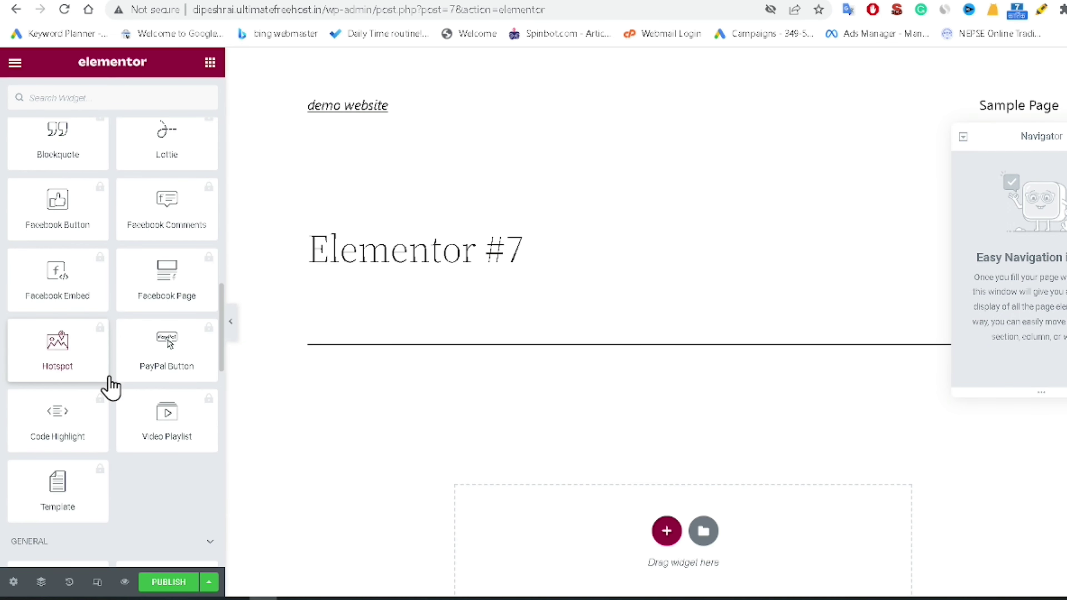
scroll(119, 398, "up", 10)
scroll(151, 357, "down", 10)
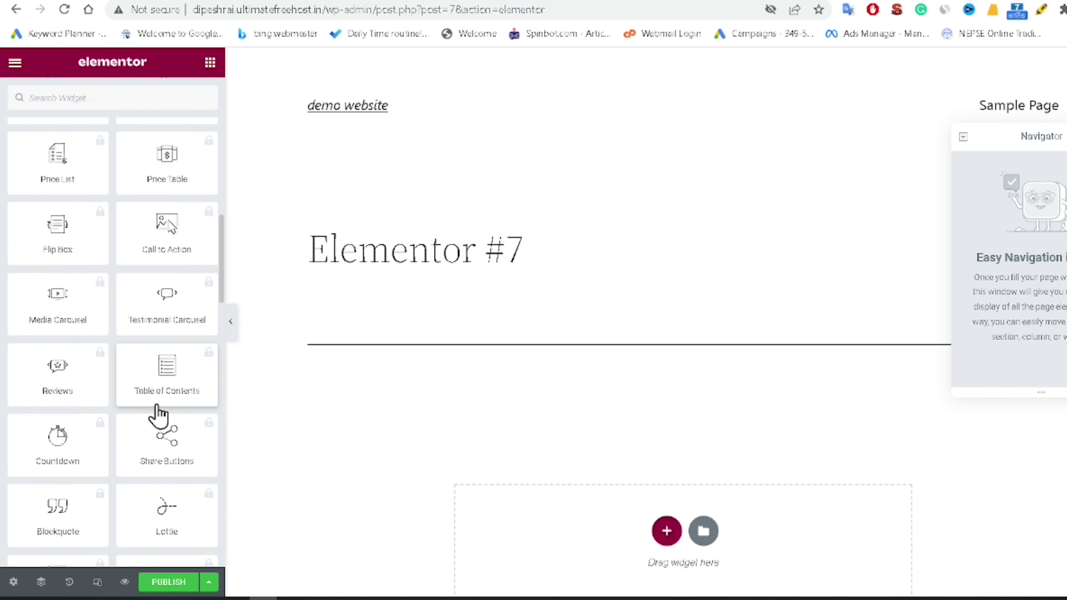
scroll(157, 417, "up", 10)
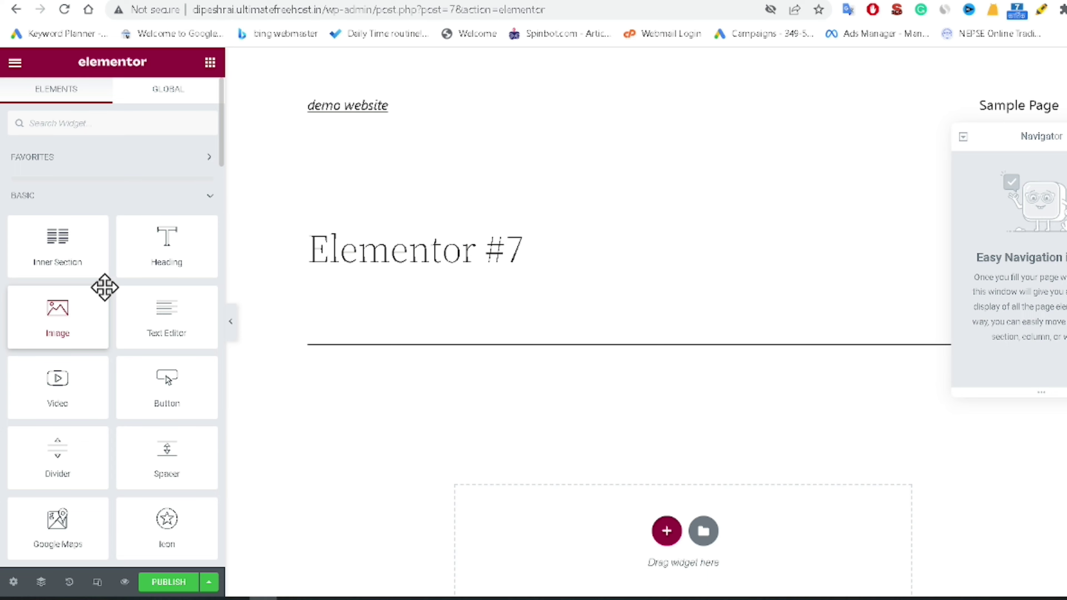
scroll(184, 389, "down", 10)
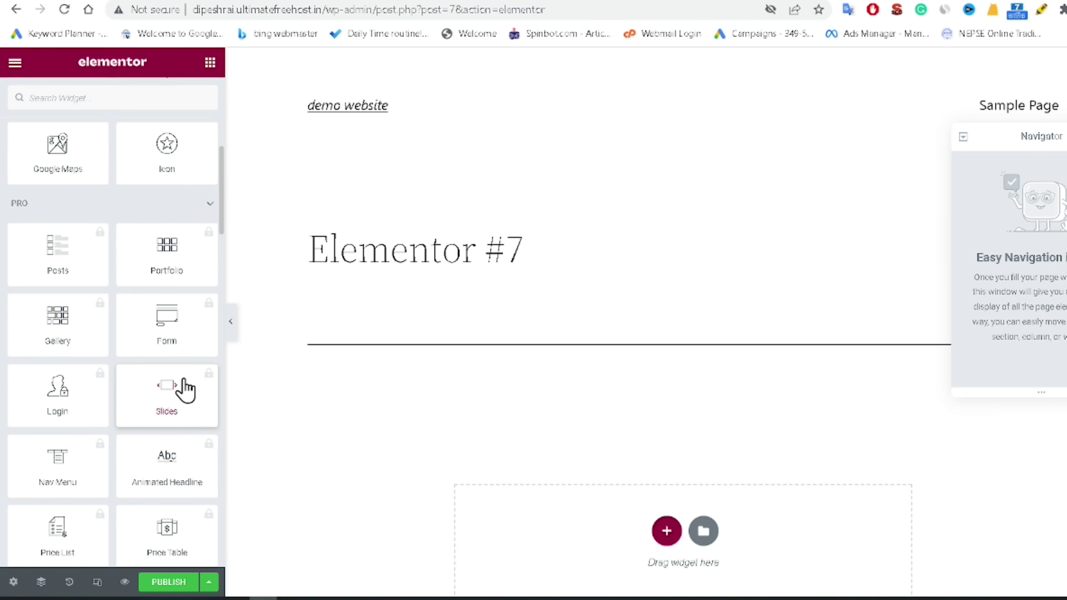
scroll(184, 389, "up", 8)
scroll(85, 269, "up", 2)
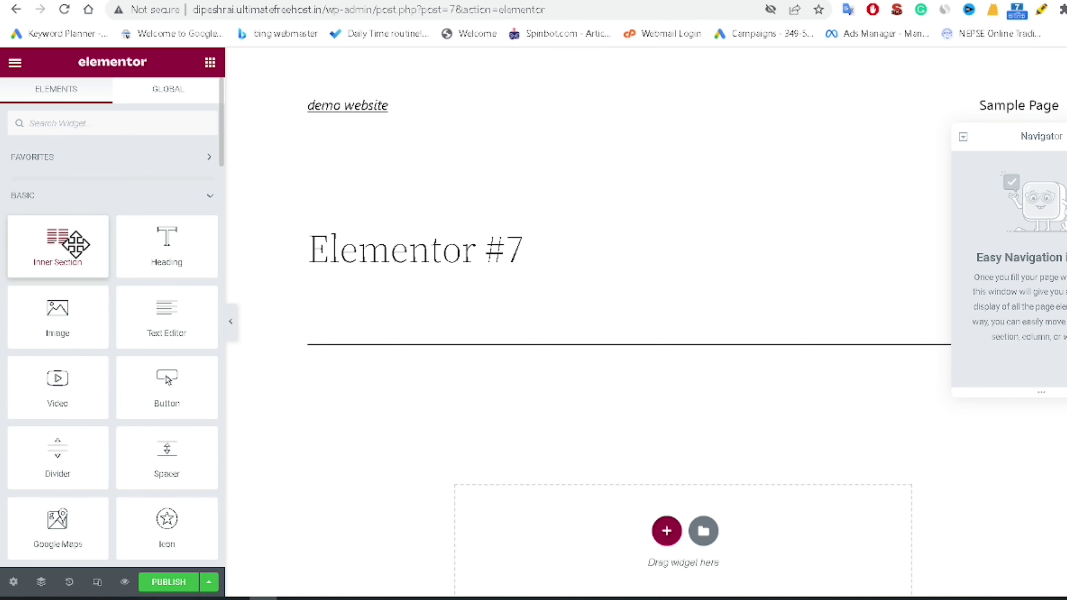
left_click_drag(72, 251, 520, 286)
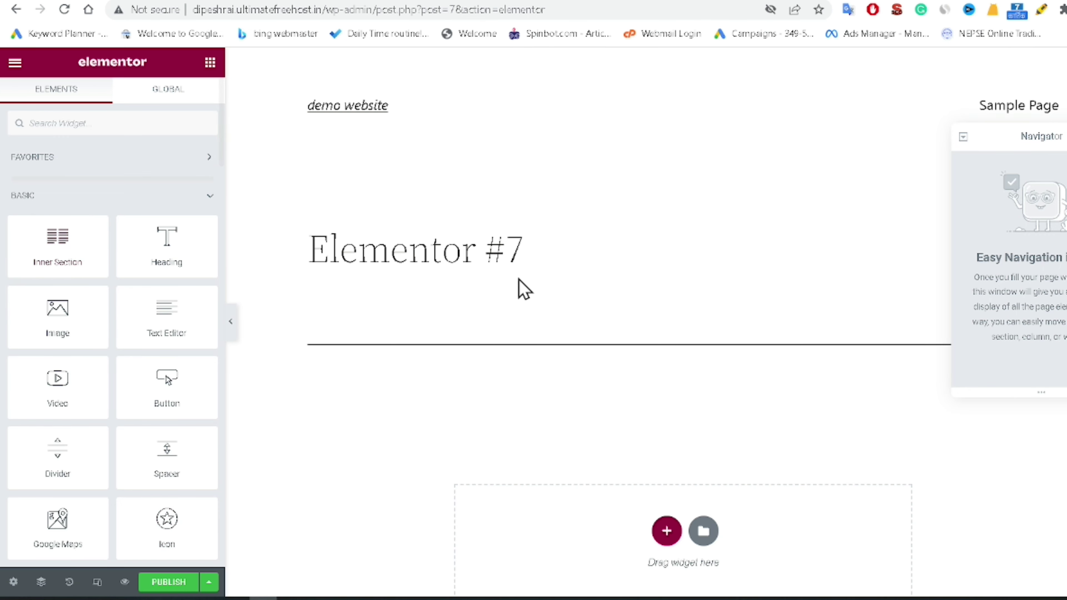
scroll(539, 351, "down", 5)
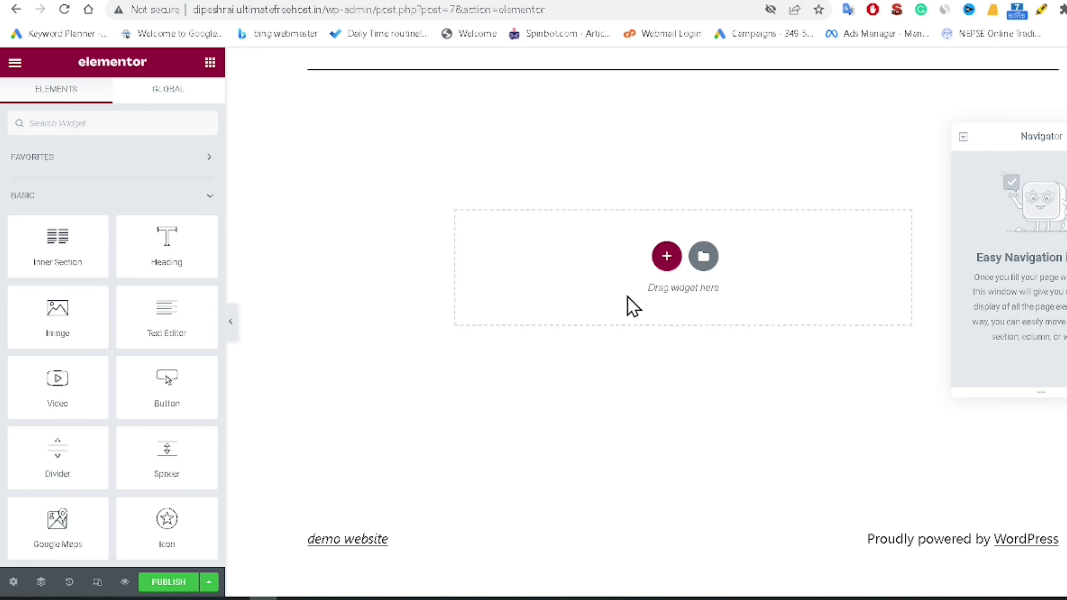
left_click(667, 259)
left_click(512, 326)
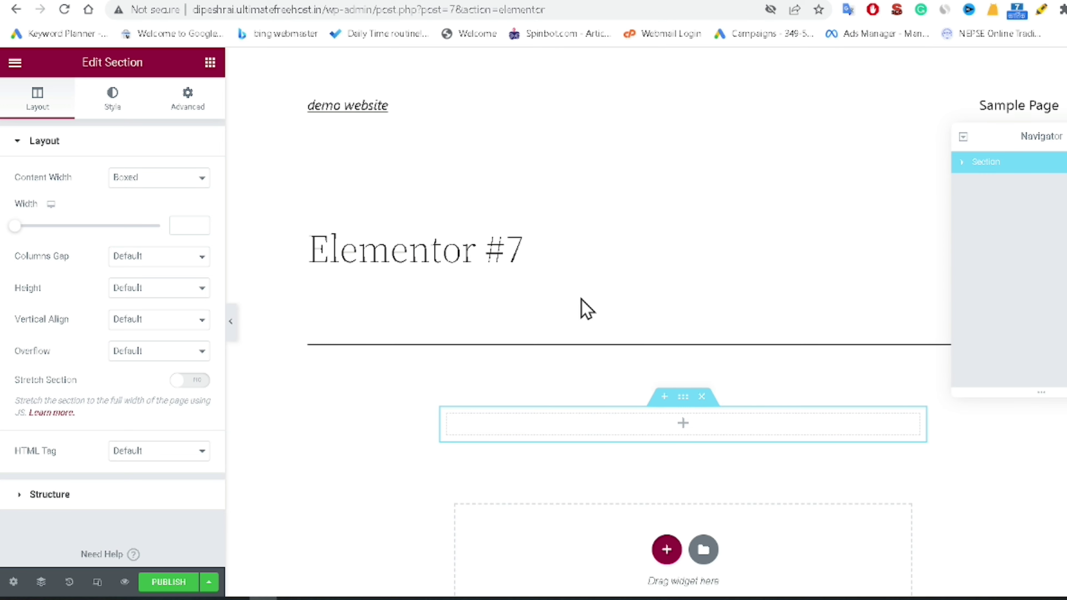
left_click(15, 63)
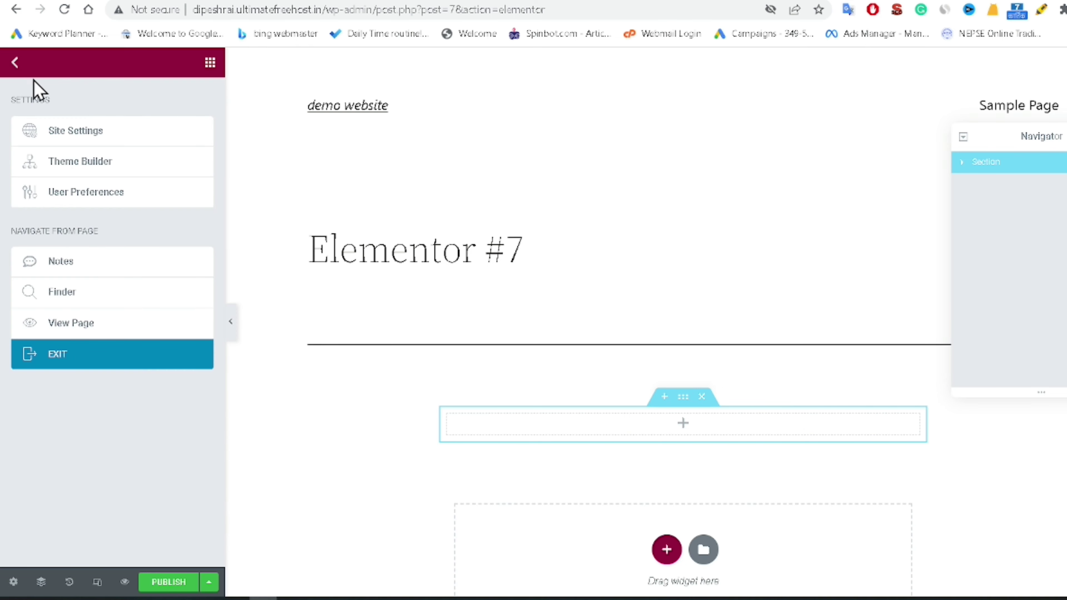
left_click(14, 63)
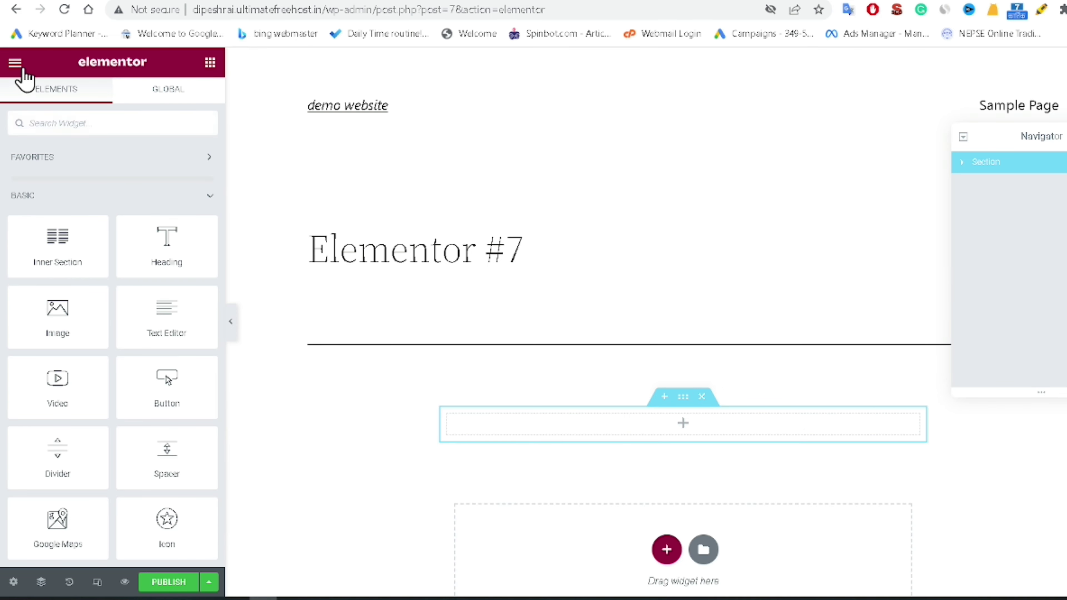
left_click(16, 64)
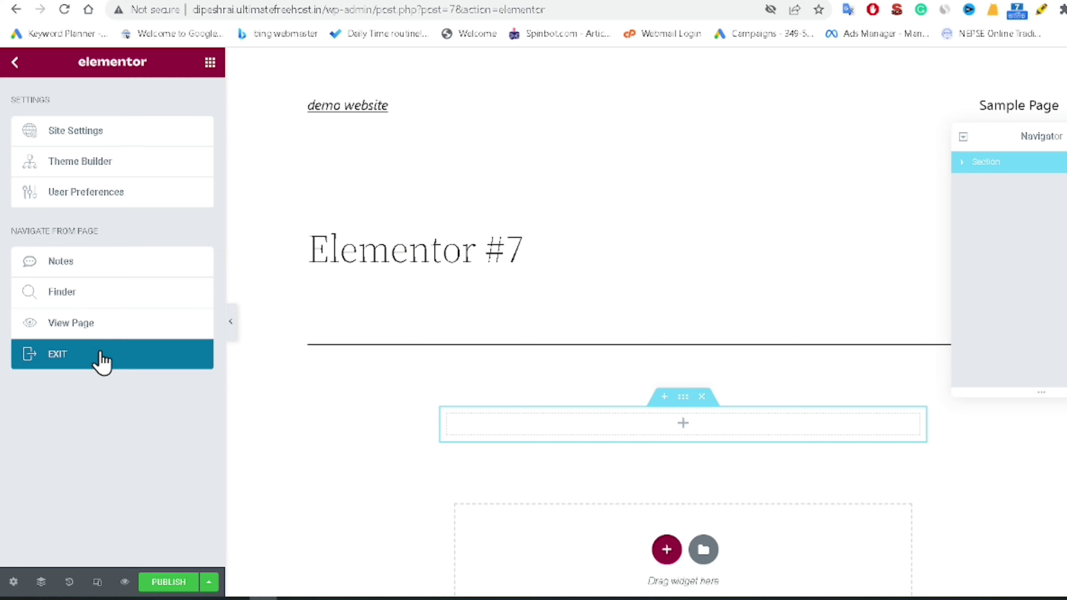
left_click(446, 204)
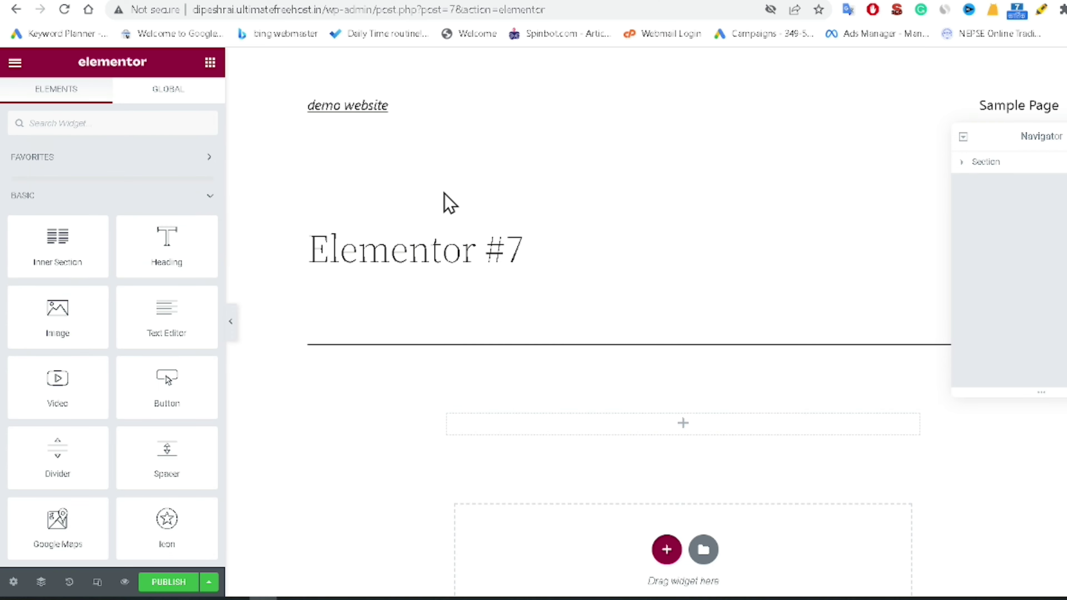
left_click(16, 63)
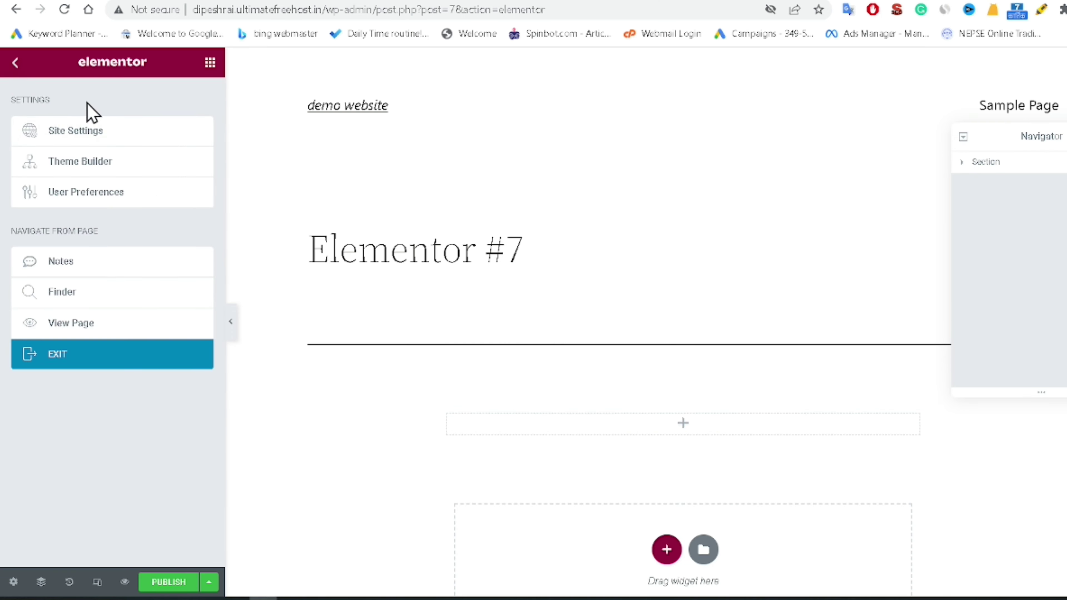
left_click(370, 181)
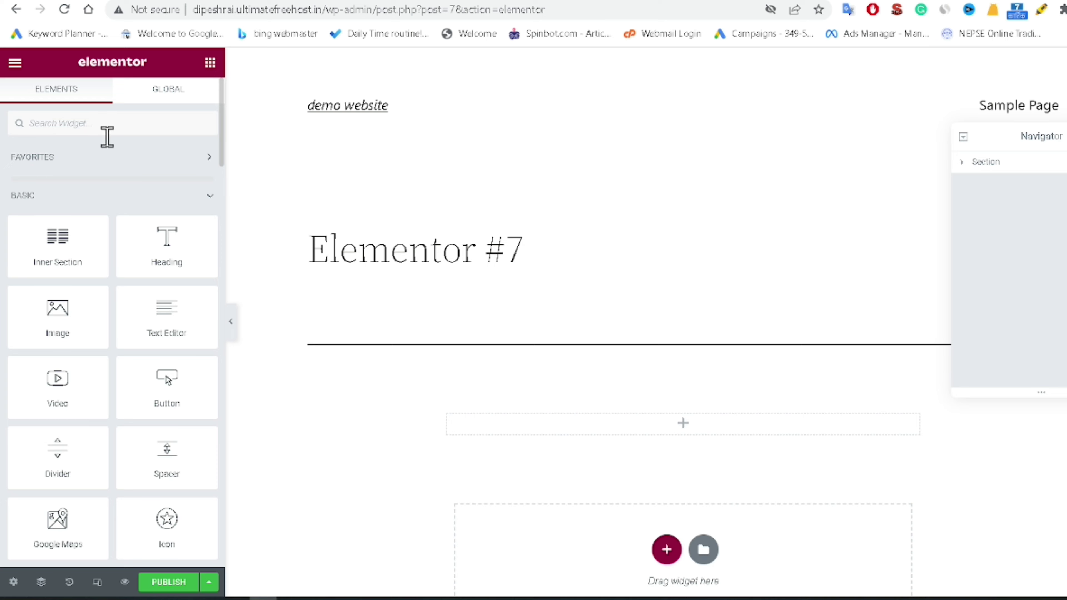
scroll(159, 357, "down", 15)
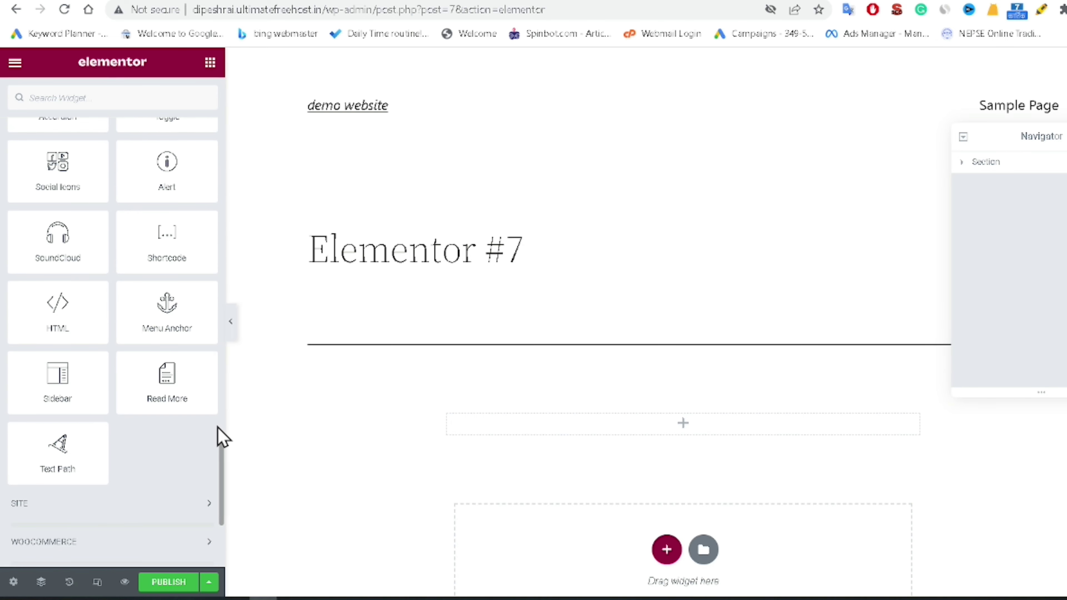
scroll(83, 245, "up", 15)
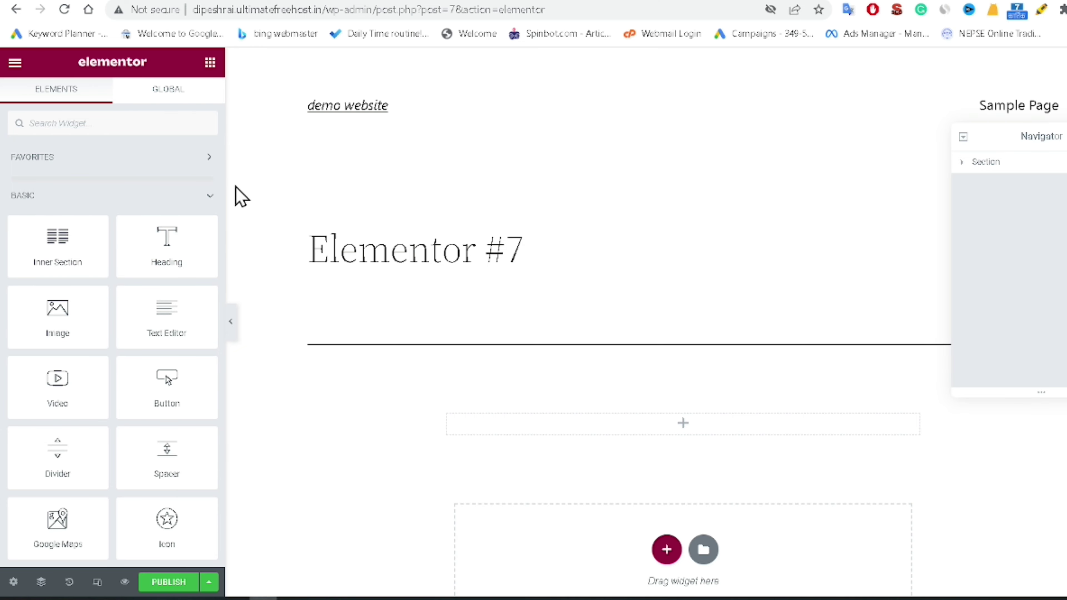
scroll(162, 312, "down", 10)
scroll(121, 284, "up", 10)
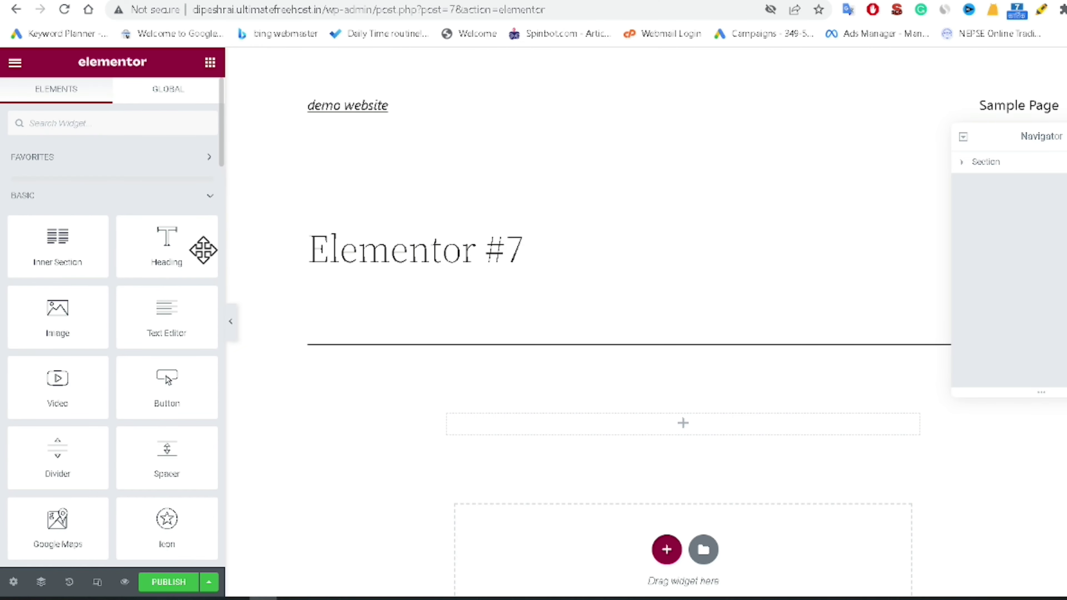
left_click_drag(603, 12, 376, 11)
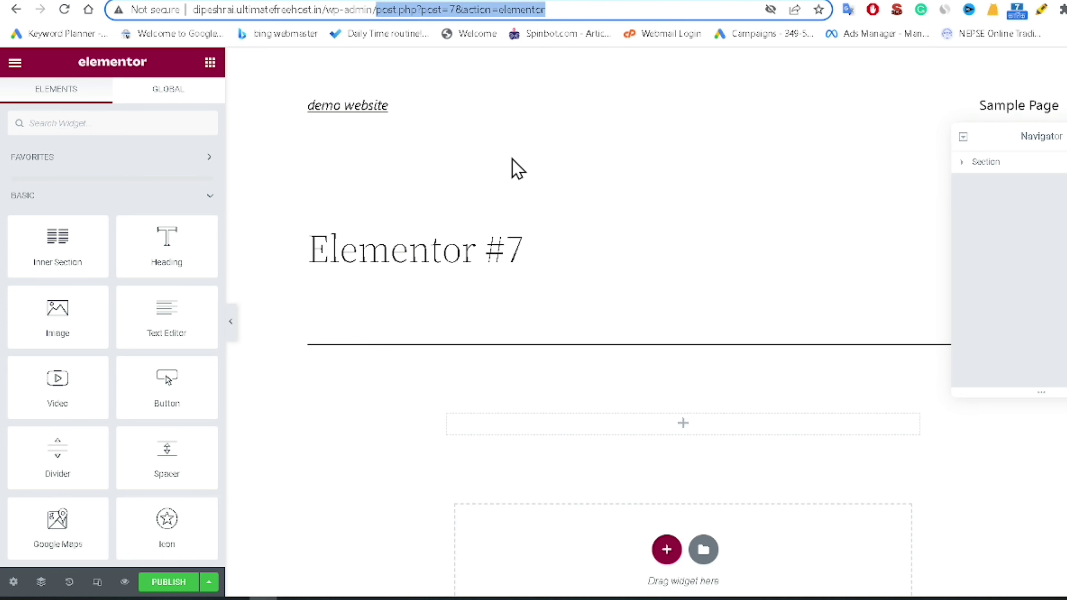
Return to the admin dashboard URL, leaving the Elementor editor without saving
key("BackSpace")
key("Return")
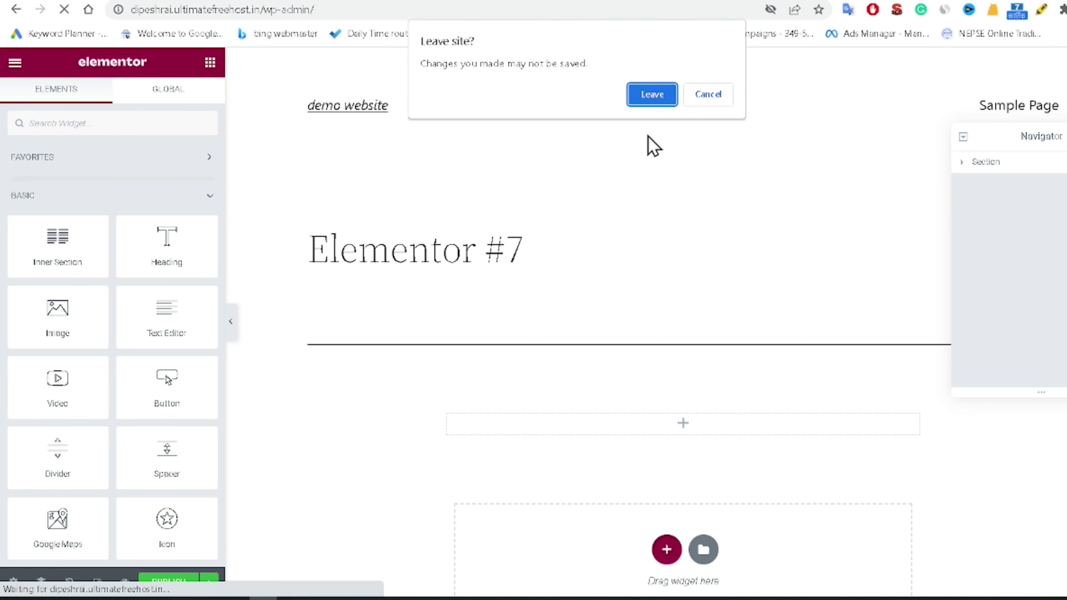
left_click(655, 95)
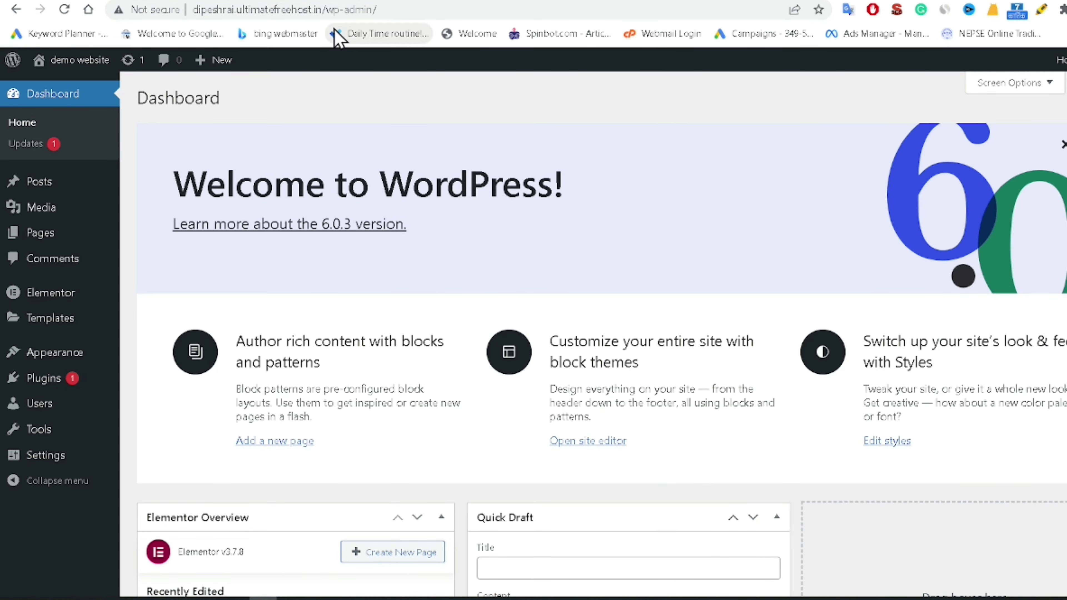
Go to Plugins > Installed Plugins
mouse_move(40, 297)
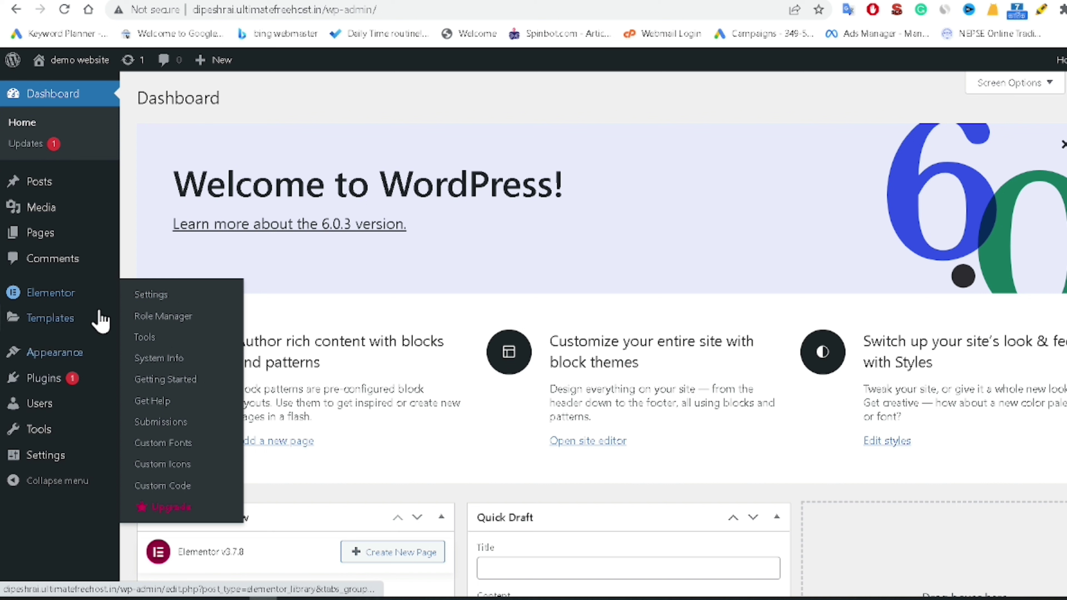
mouse_move(51, 326)
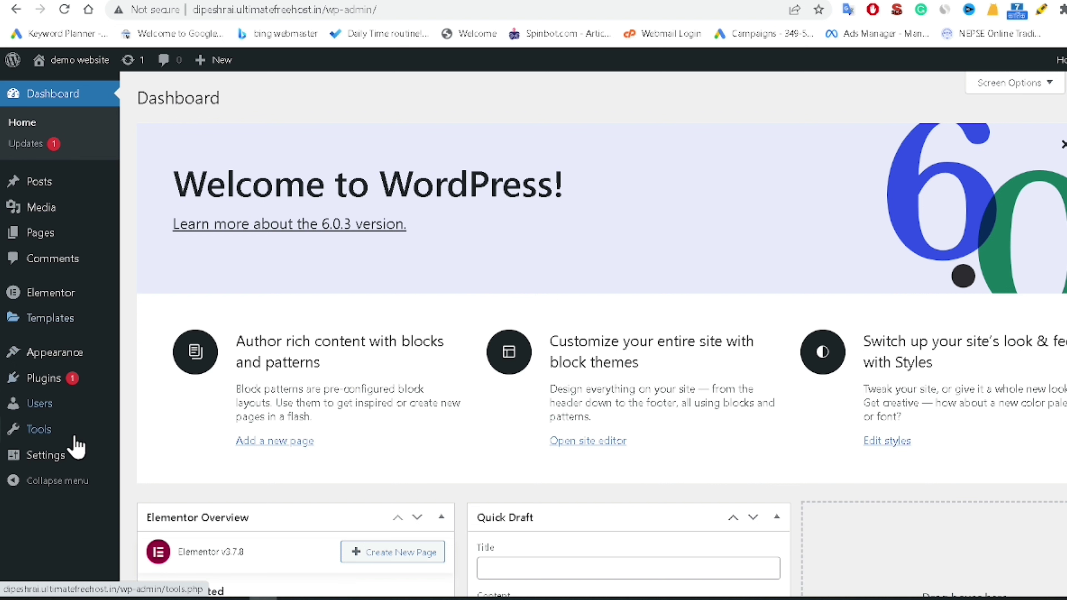
mouse_move(42, 392)
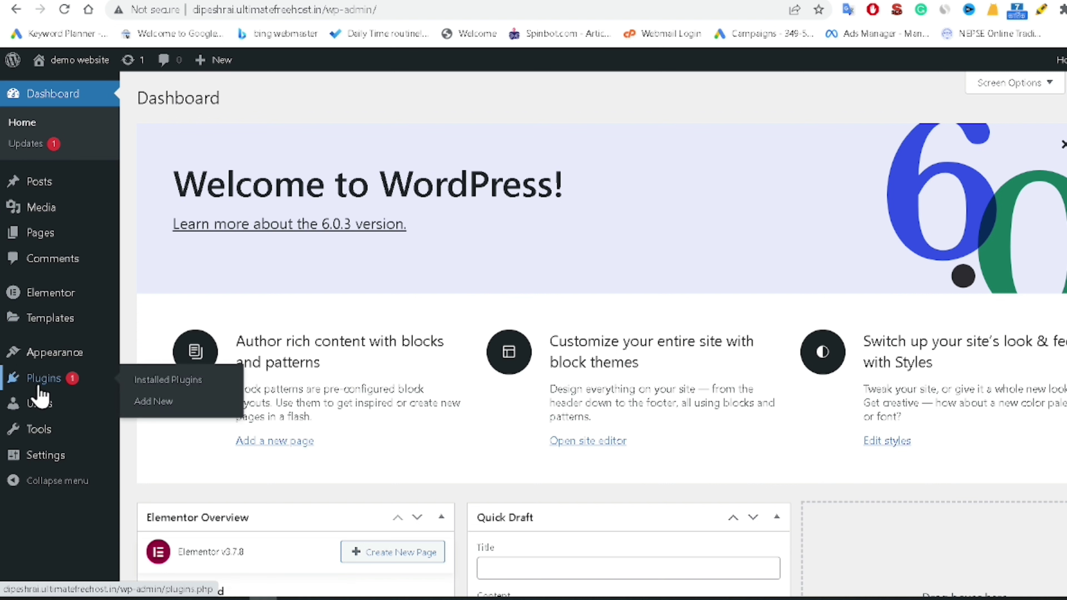
left_click(185, 388)
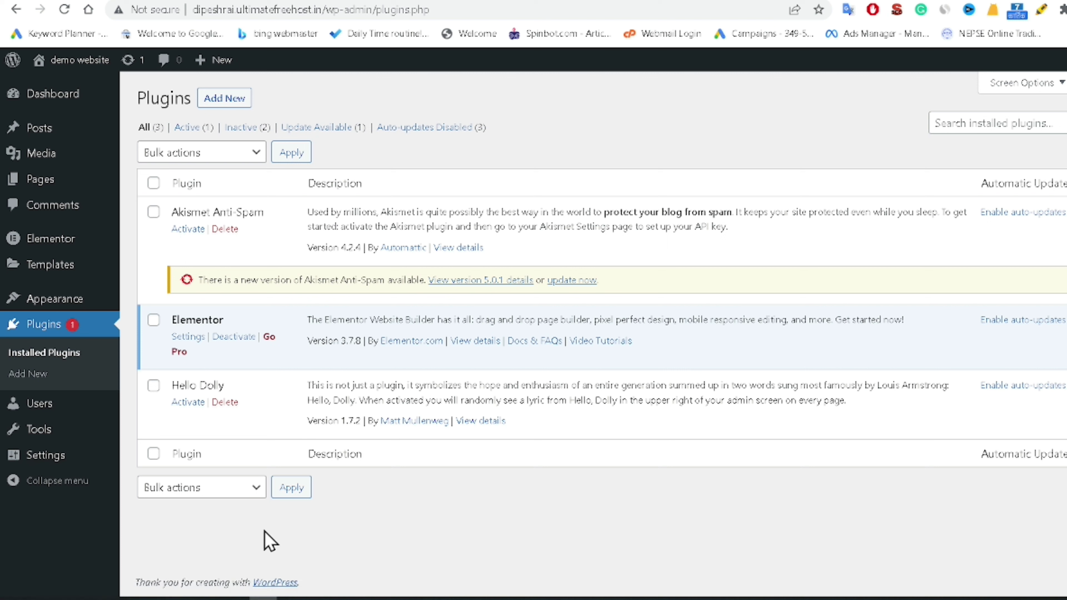
Search Add Plugins for 'elementor' to list Essential Addons for Elementor
left_click(238, 104)
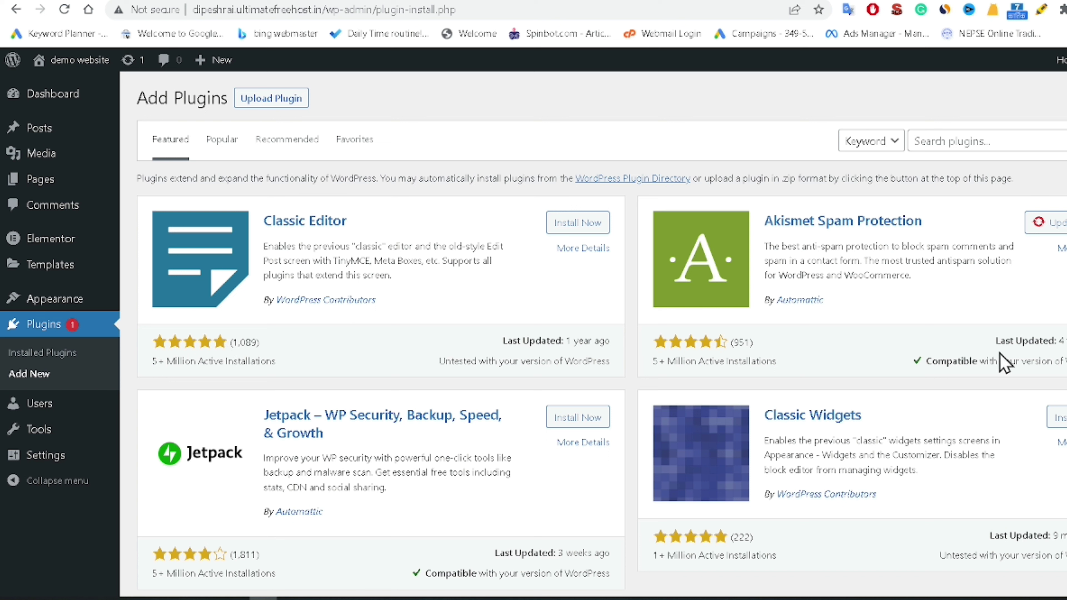
left_click(1003, 140)
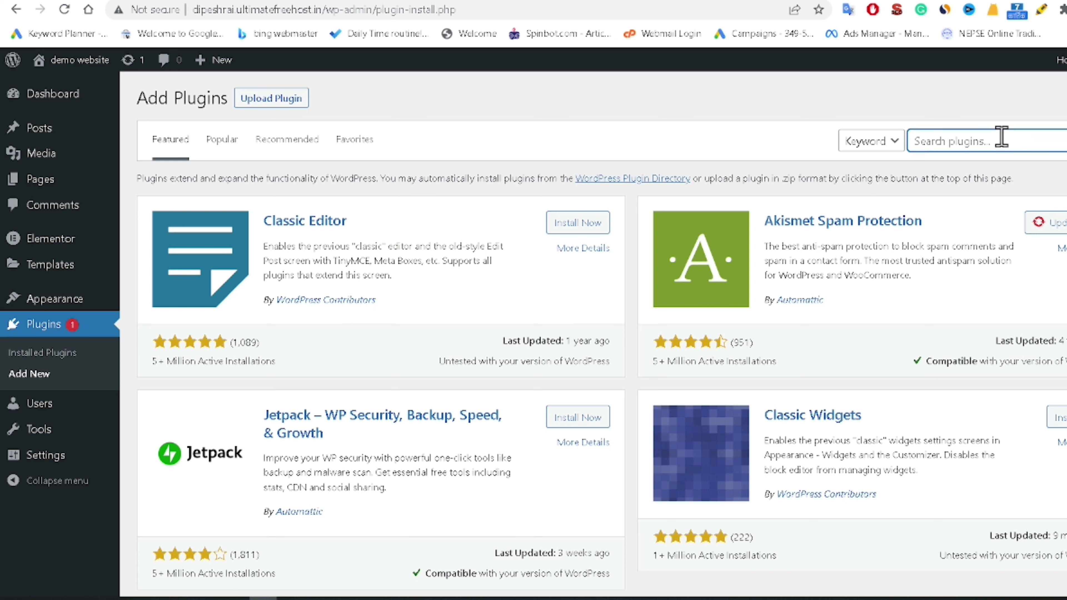
type("elementro")
key("BackSpace")
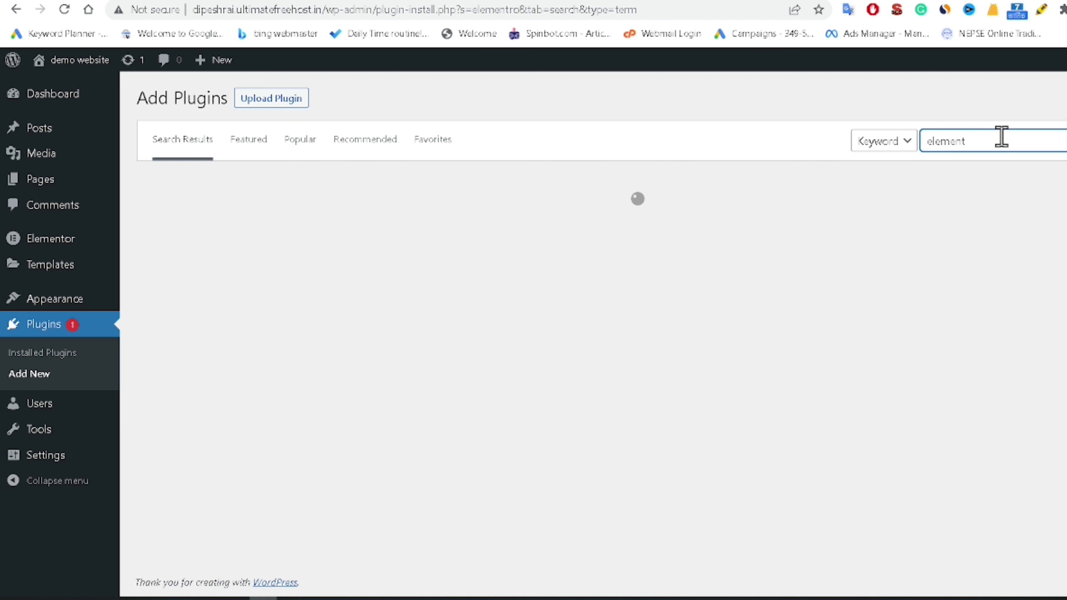
type("or")
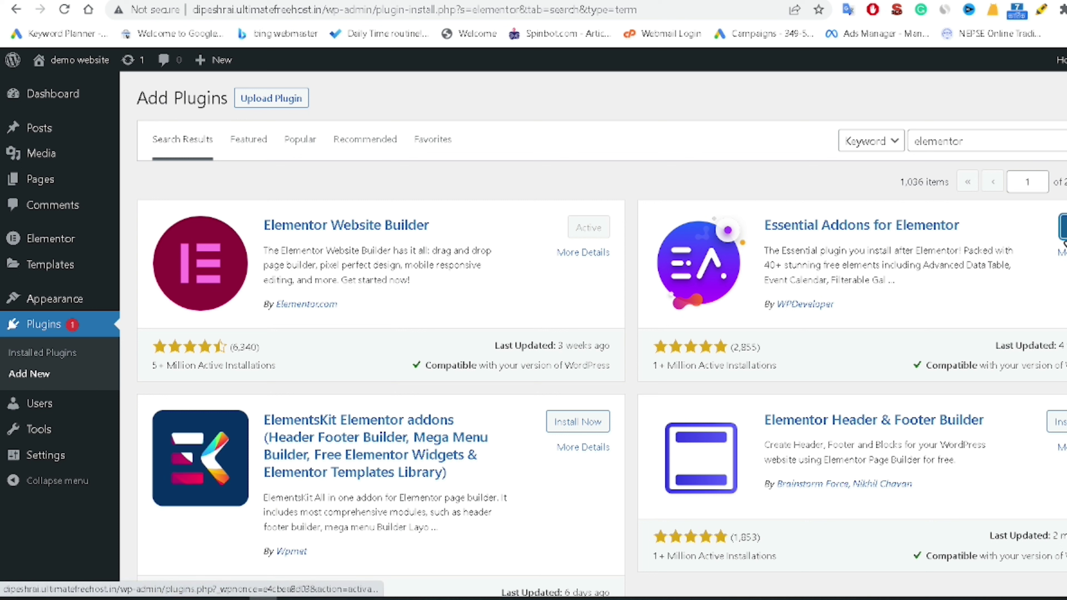
Activate the Essential Addons for Elementor plugin
left_click(1063, 238)
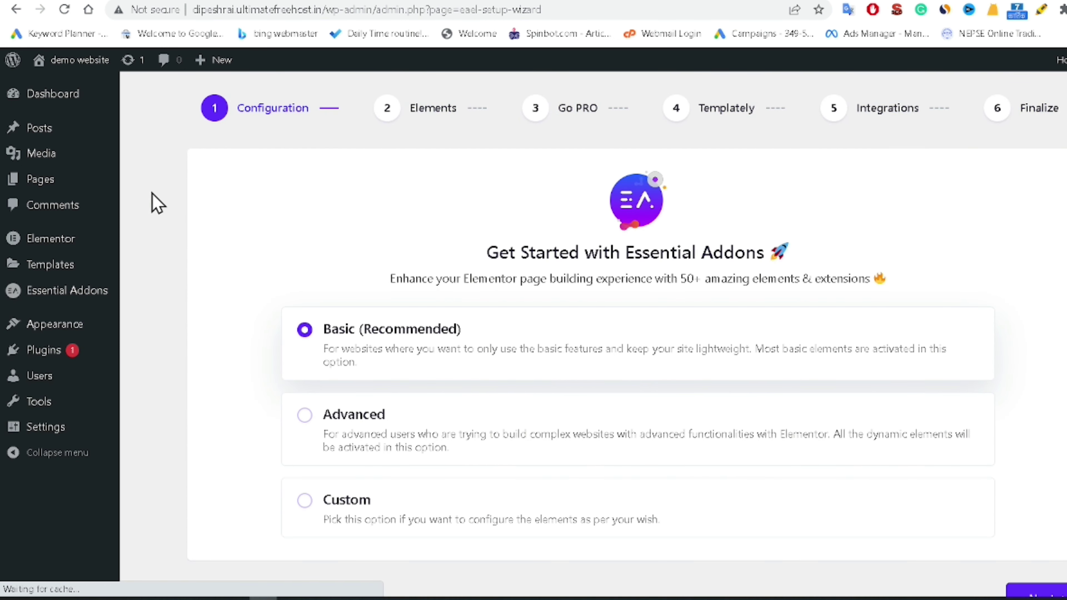
scroll(349, 261, "down", 2)
scroll(383, 303, "up", 2)
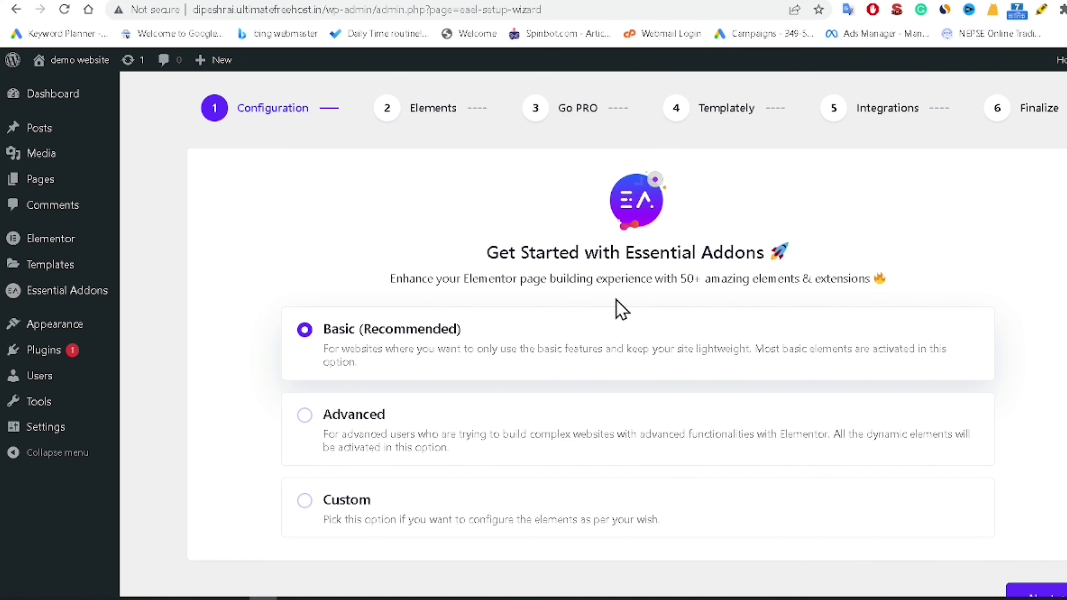
Keep the Basic (Recommended) configuration and continue to the Elements step
scroll(621, 309, "down", 2)
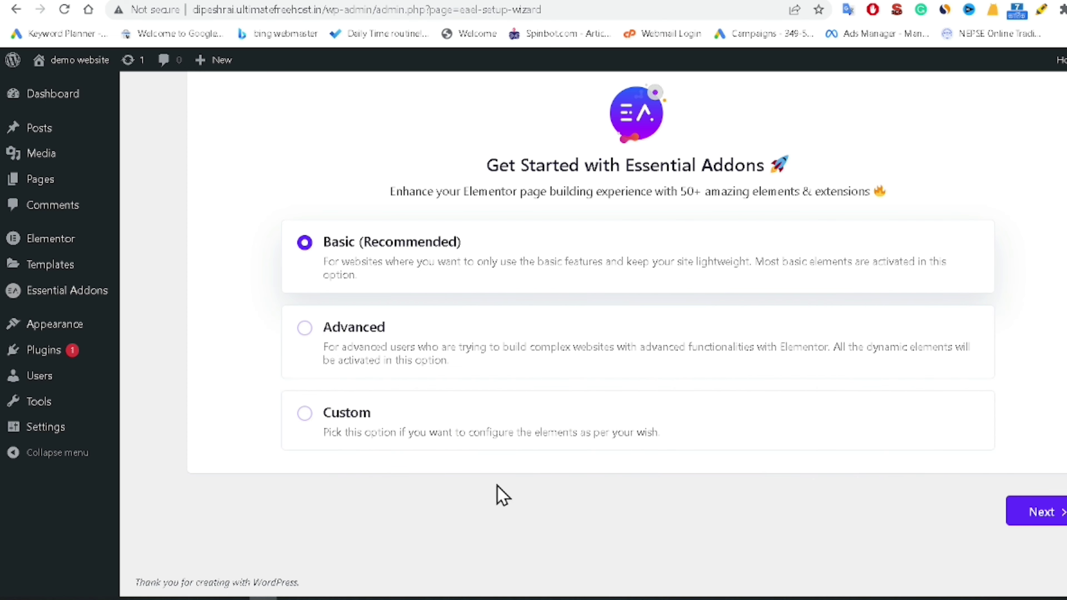
scroll(475, 483, "up", 2)
scroll(840, 496, "down", 2)
left_click(1038, 512)
scroll(608, 438, "up", 2)
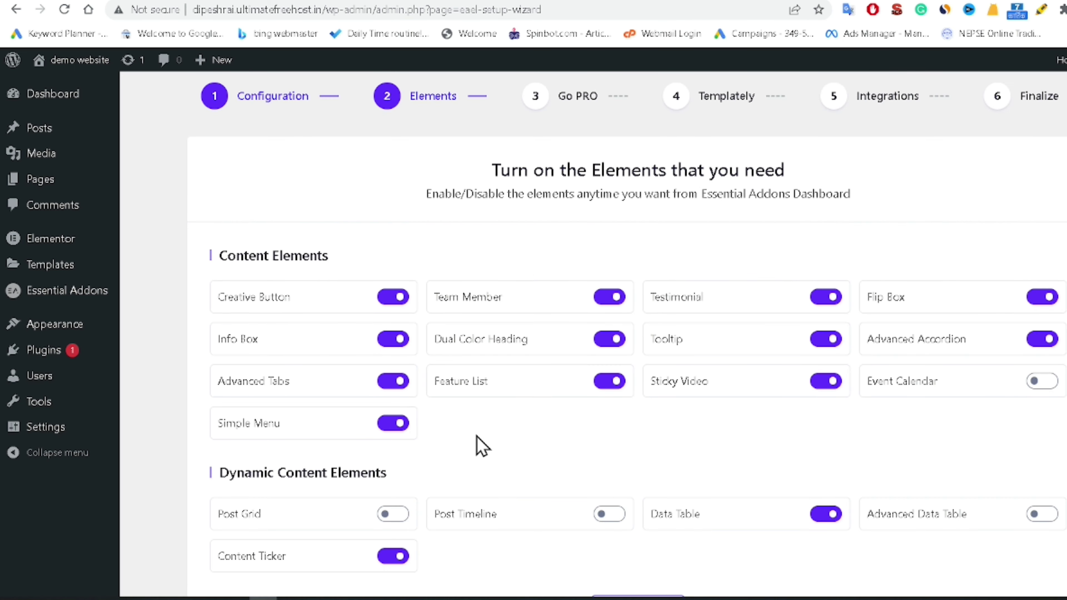
Turn on Post Grid, Post Timeline, Advanced Data Table and Event Calendar, then continue
scroll(414, 313, "down", 2)
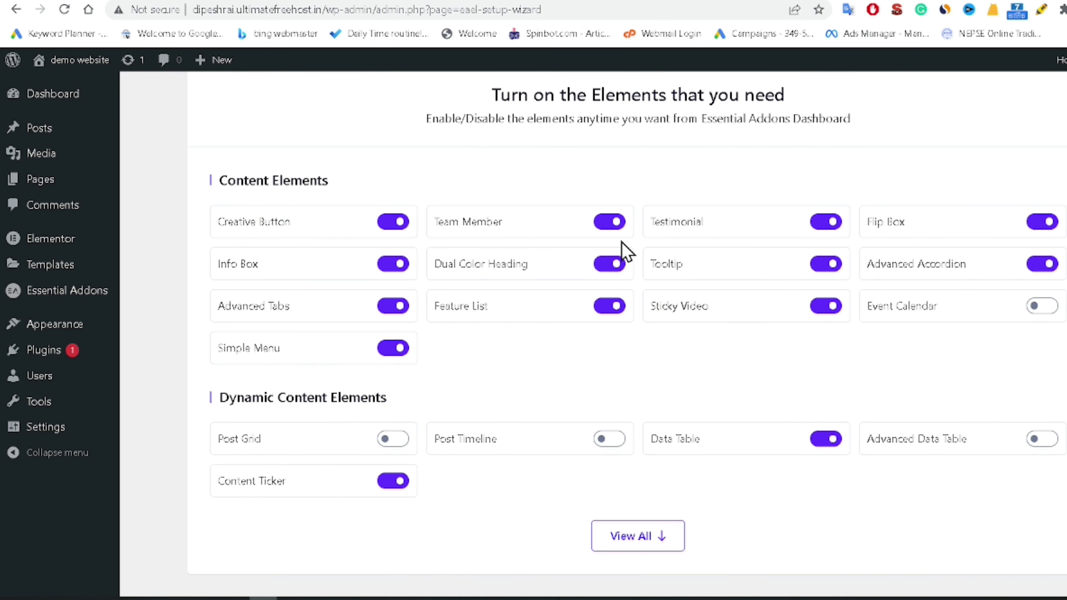
scroll(406, 429, "down", 2)
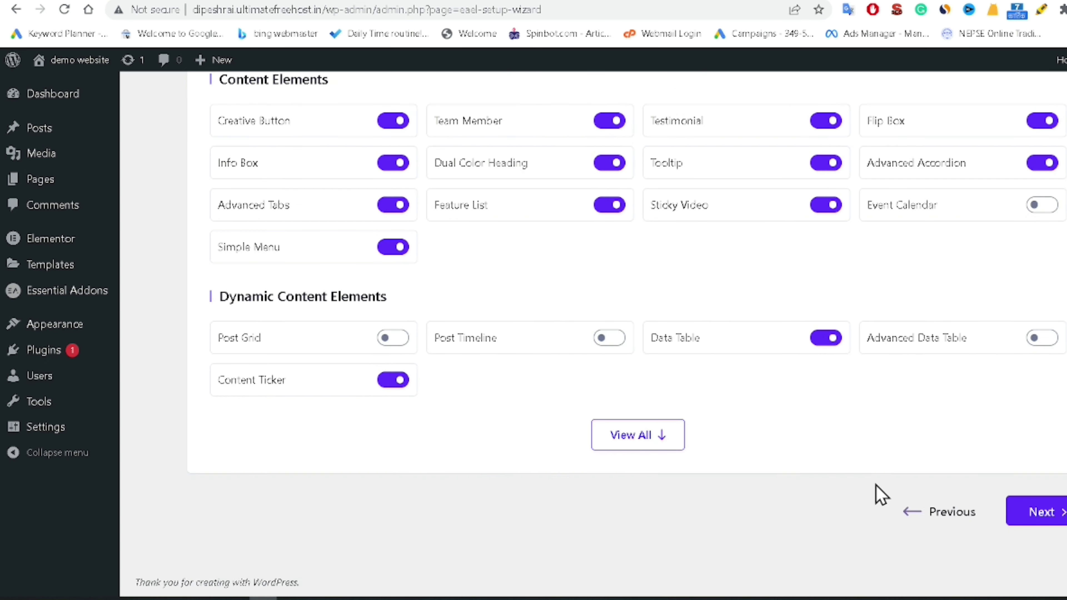
left_click(389, 340)
left_click(609, 338)
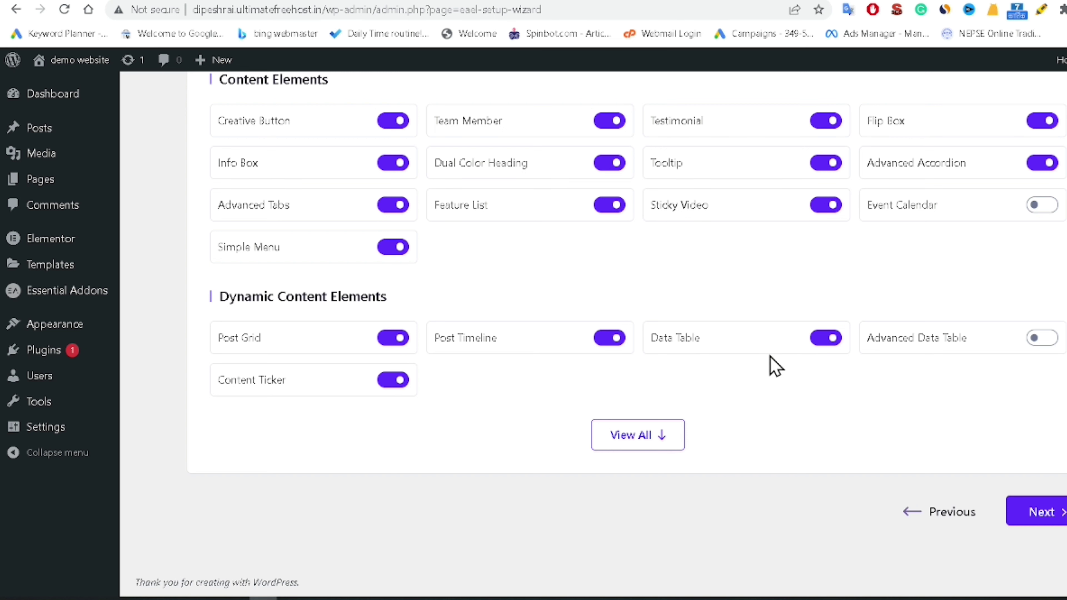
left_click(1032, 342)
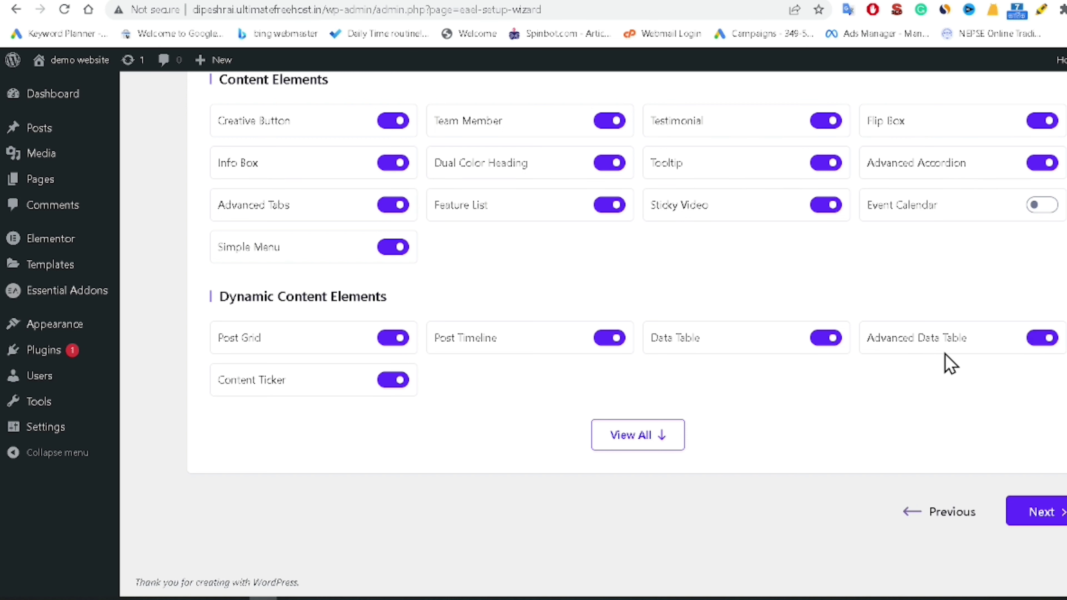
left_click(1038, 207)
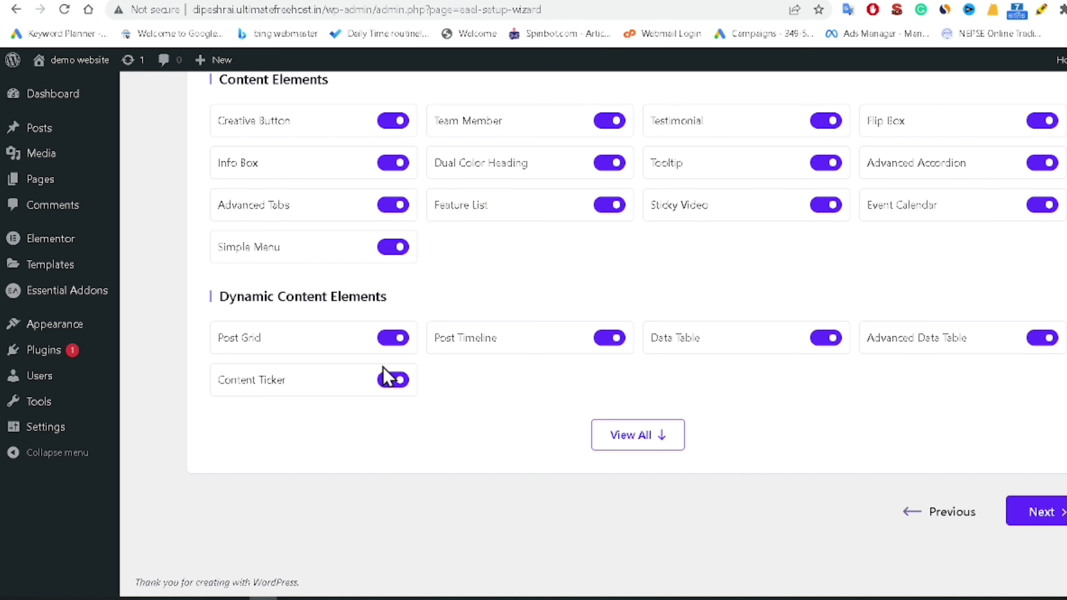
left_click(1061, 512)
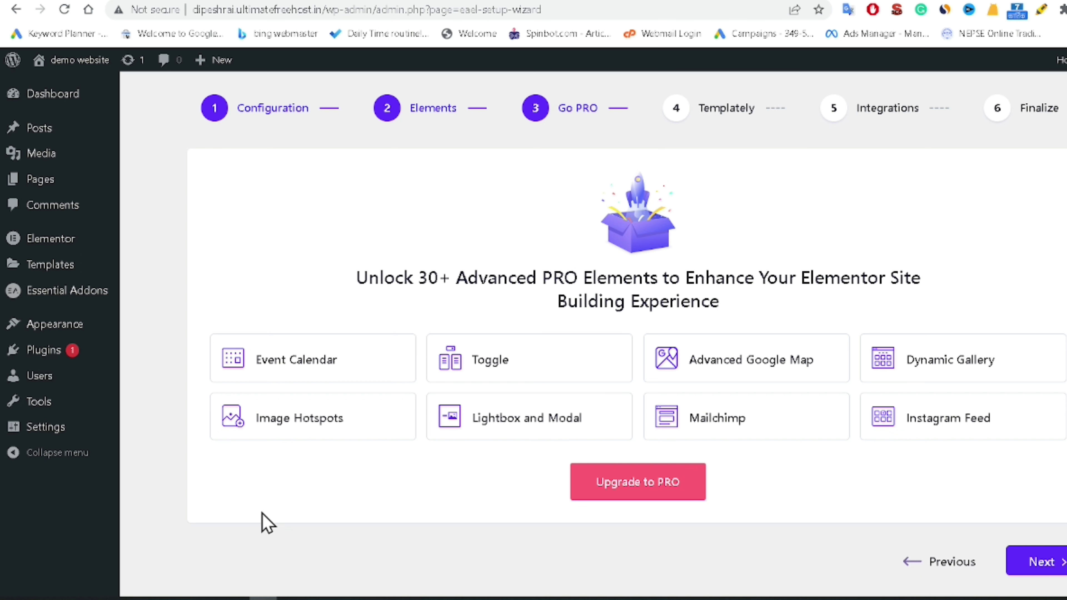
Continue past the Go PRO offer and the Templately page without upgrading or installing
left_click(1041, 562)
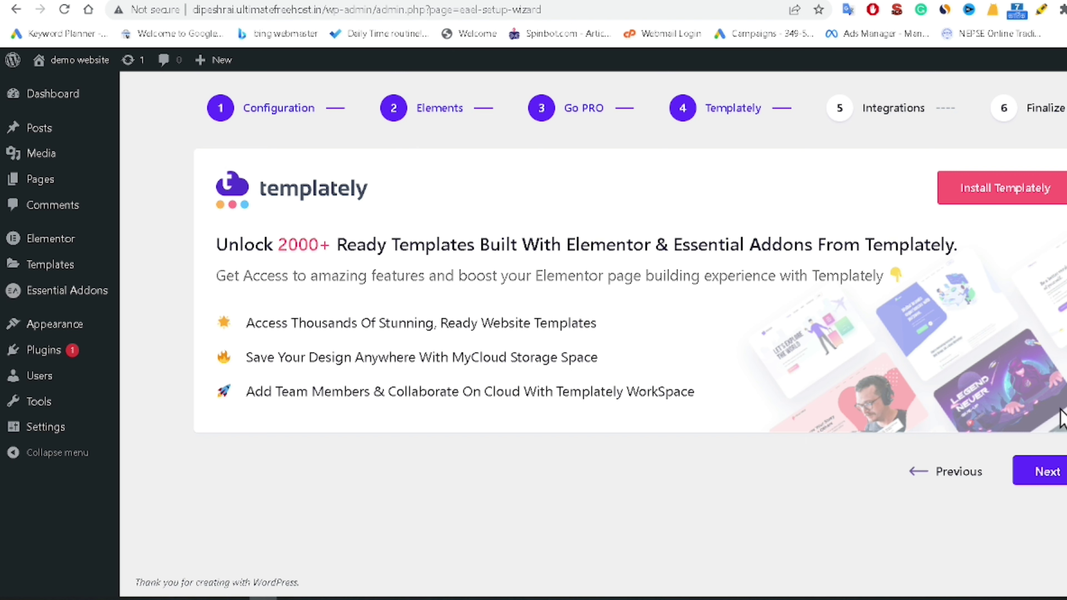
left_click(1047, 473)
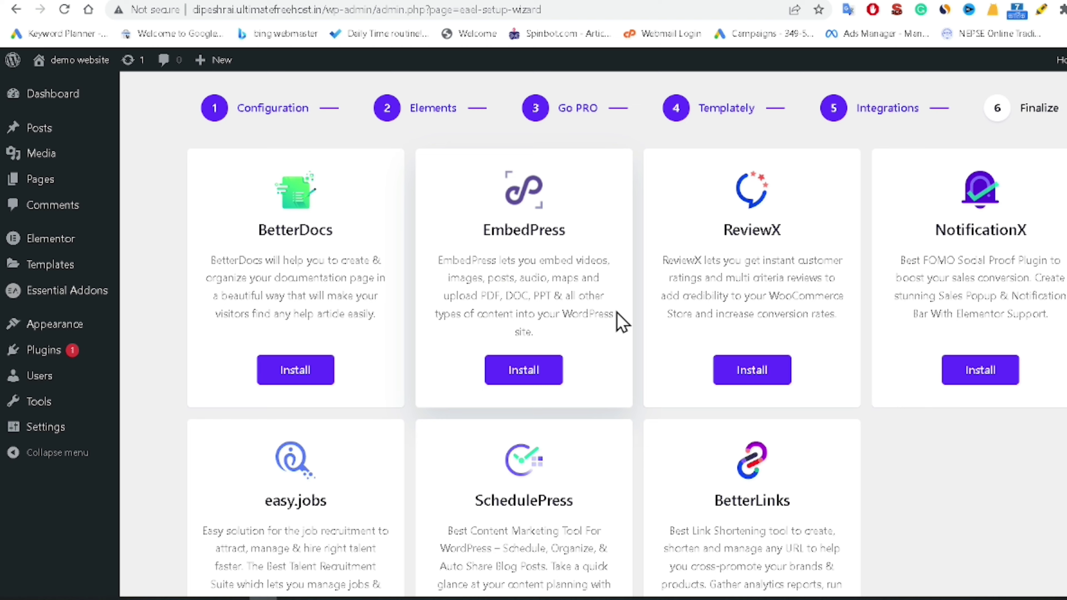
Review the BetterDocs, EmbedPress and ReviewX cards, then continue without installing any
scroll(695, 365, "down", 5)
scroll(752, 398, "up", 5)
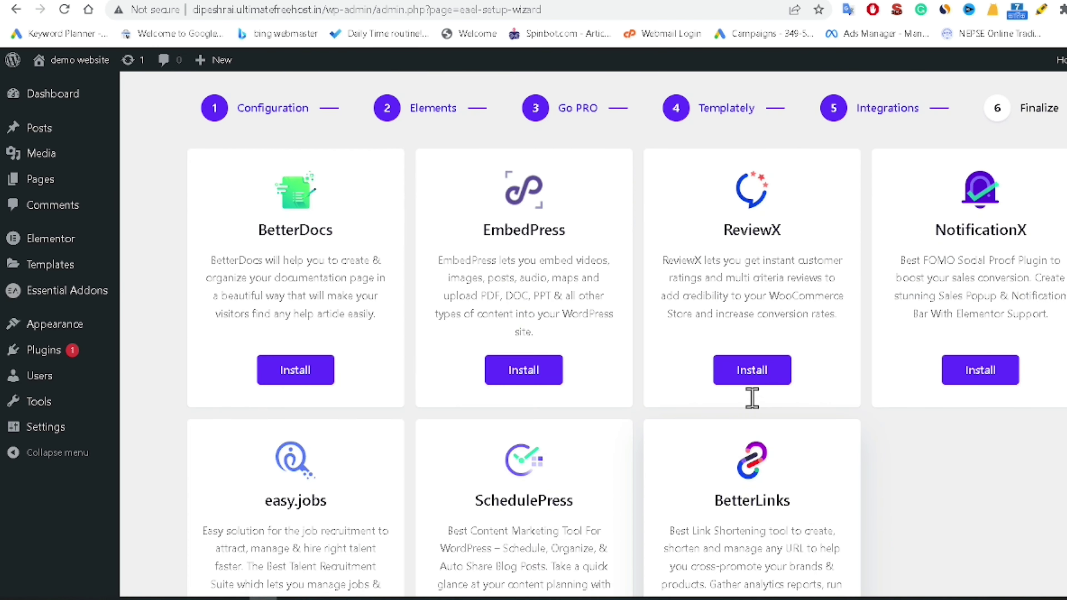
scroll(672, 433, "down", 5)
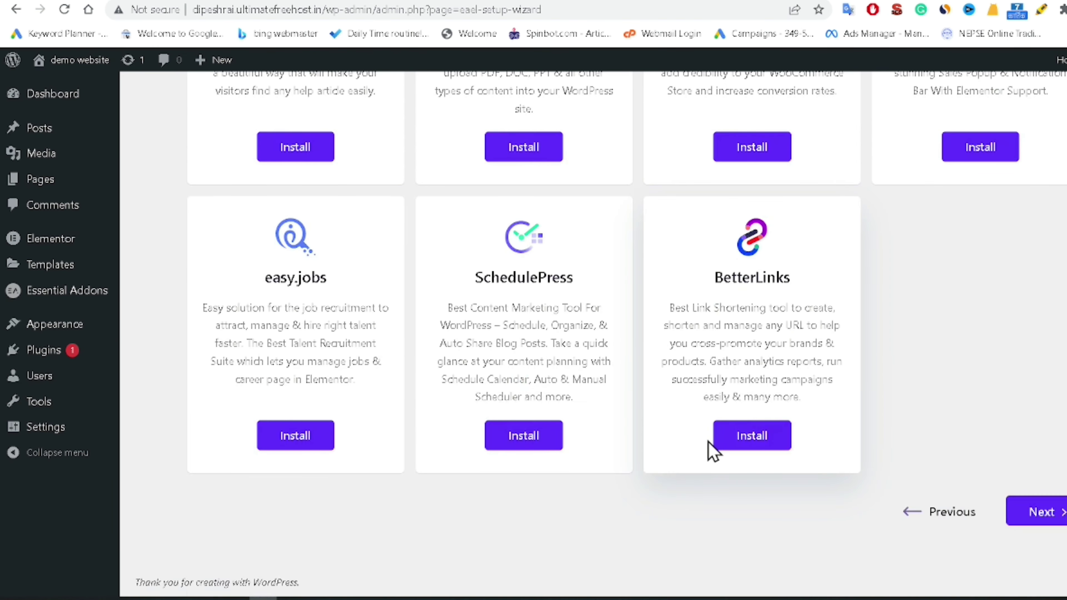
scroll(709, 439, "up", 5)
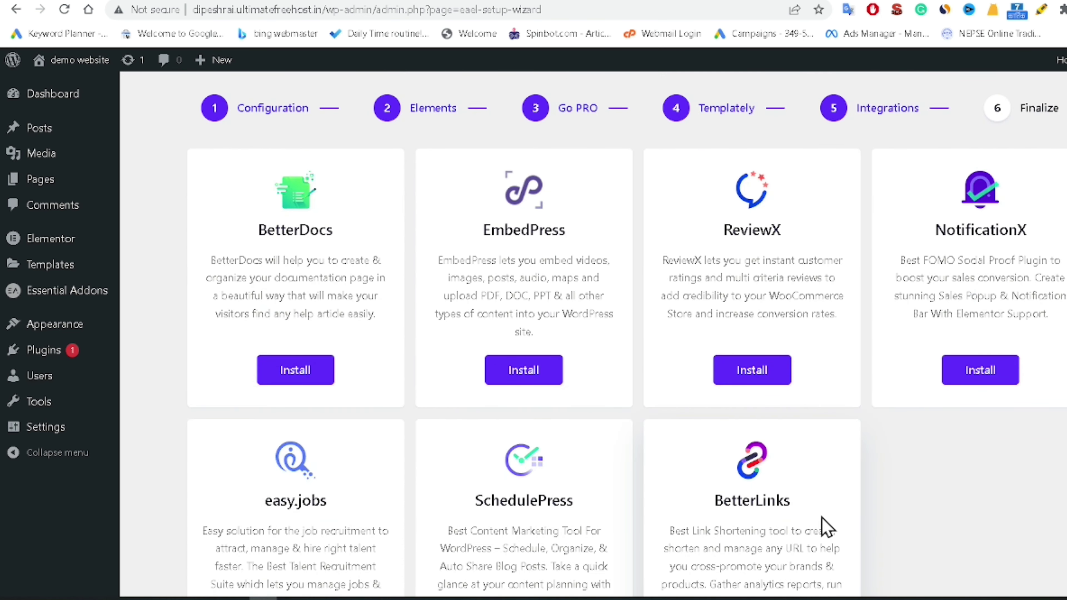
scroll(826, 528, "down", 2)
scroll(826, 424, "down", 3)
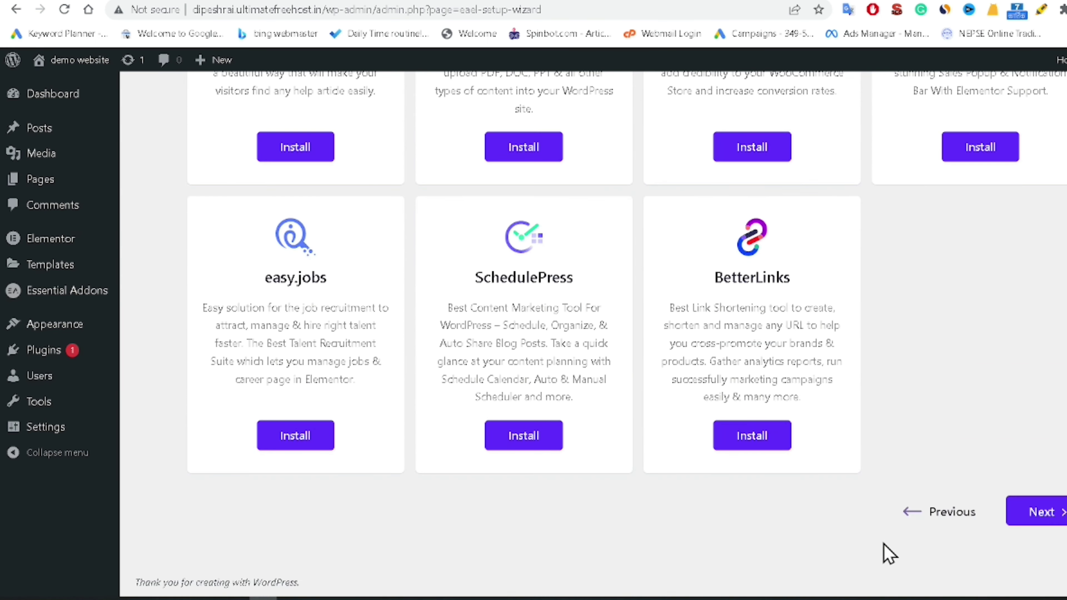
left_click(1041, 515)
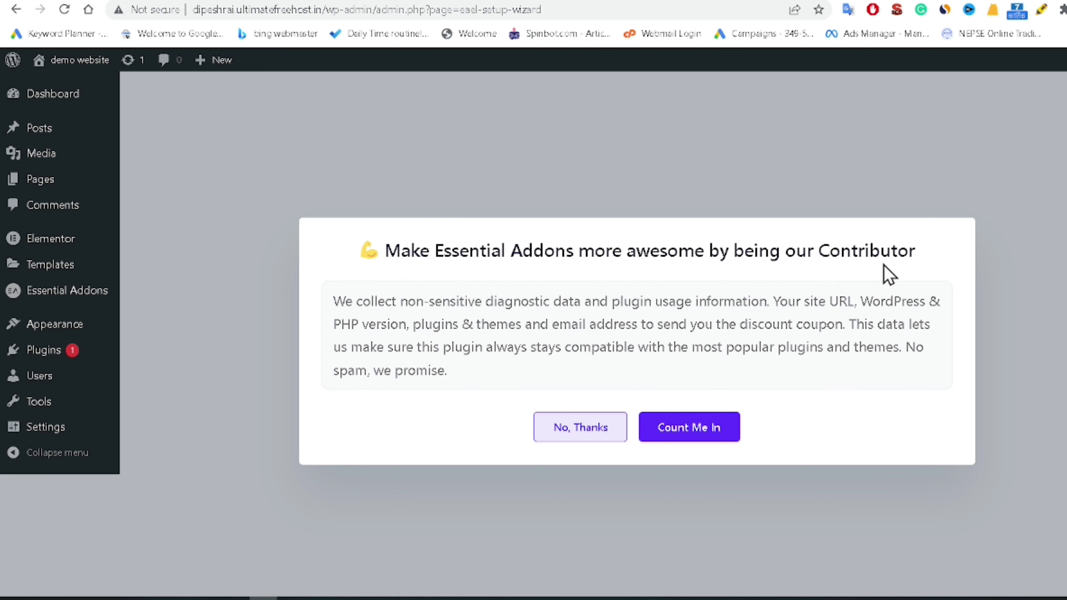
Decline usage-data sharing with 'No, Thanks' to finish the Essential Addons setup wizard
left_click(573, 437)
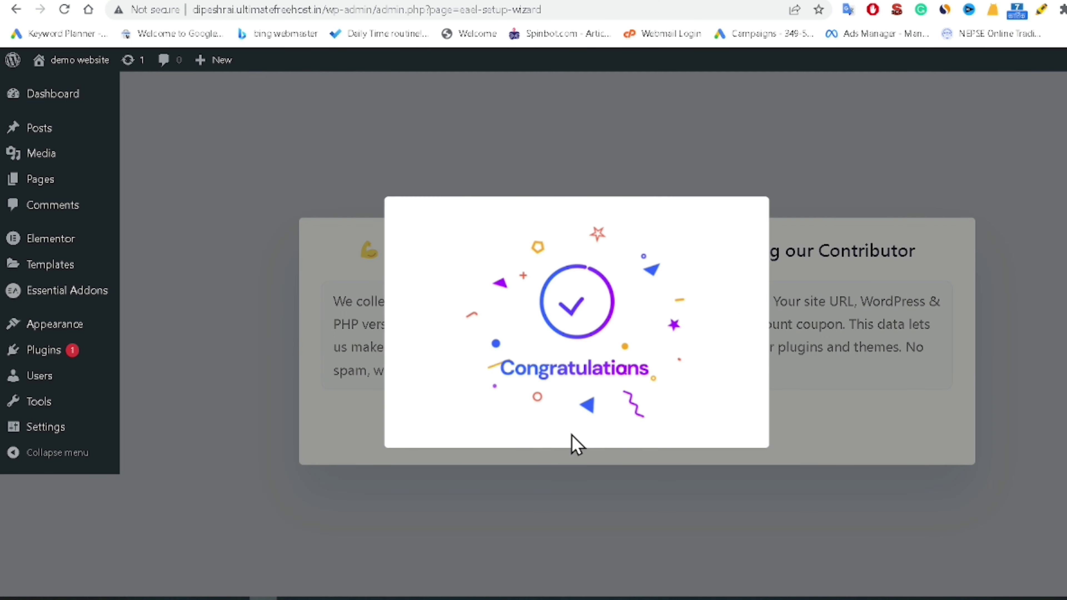